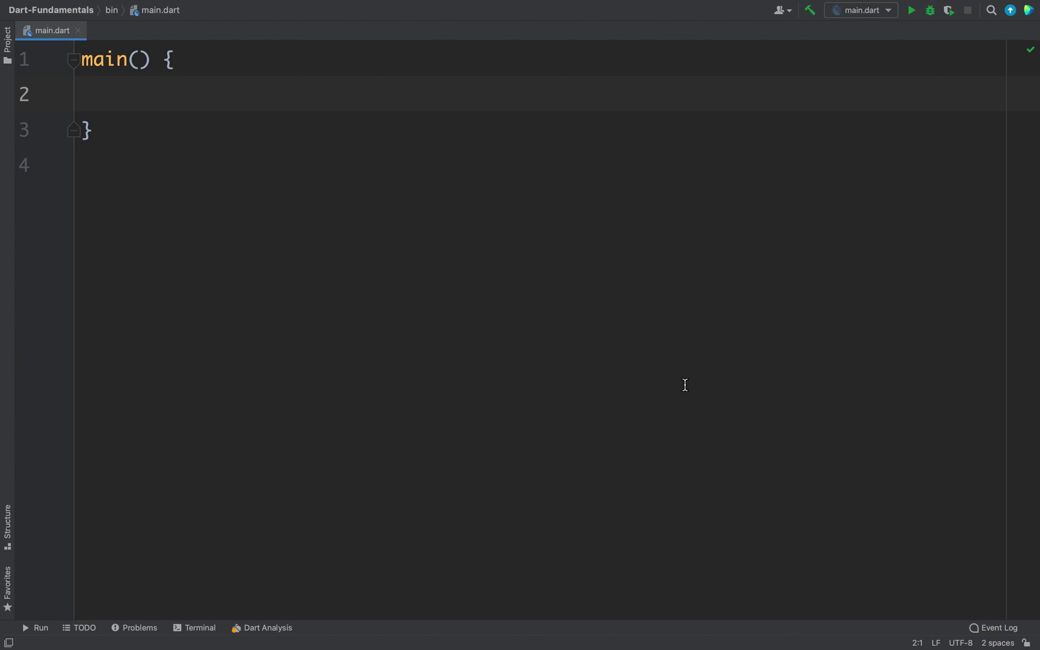
# - Declare `var names = {};` on the indented line inside main, splitting the braces across lines
pyautogui.press('Tab')
pyautogui.write('var')
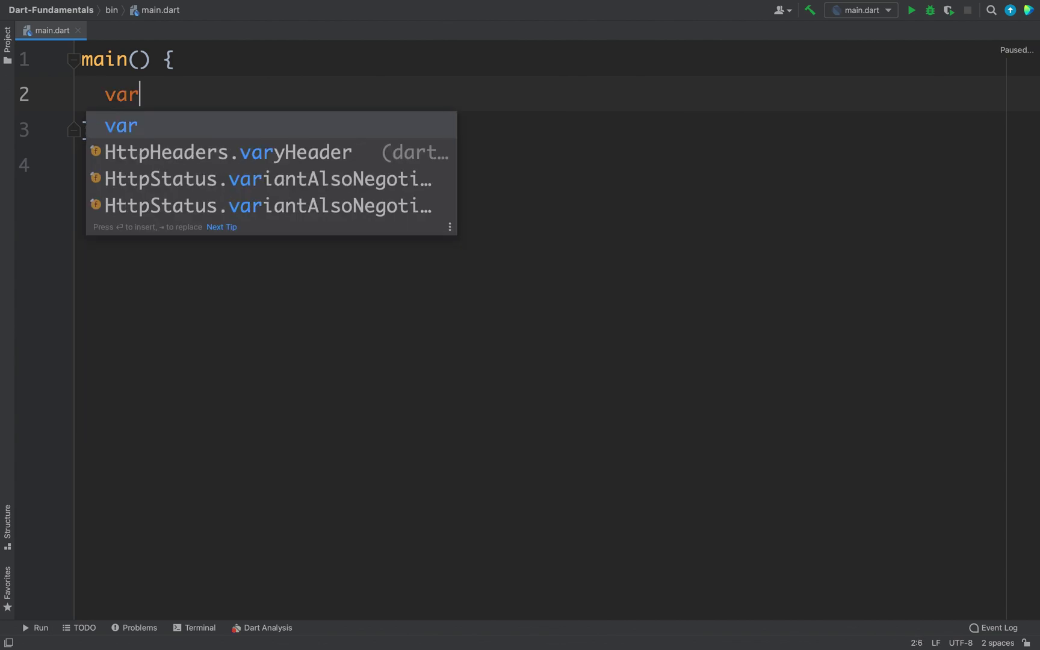
pyautogui.write(' names = ')
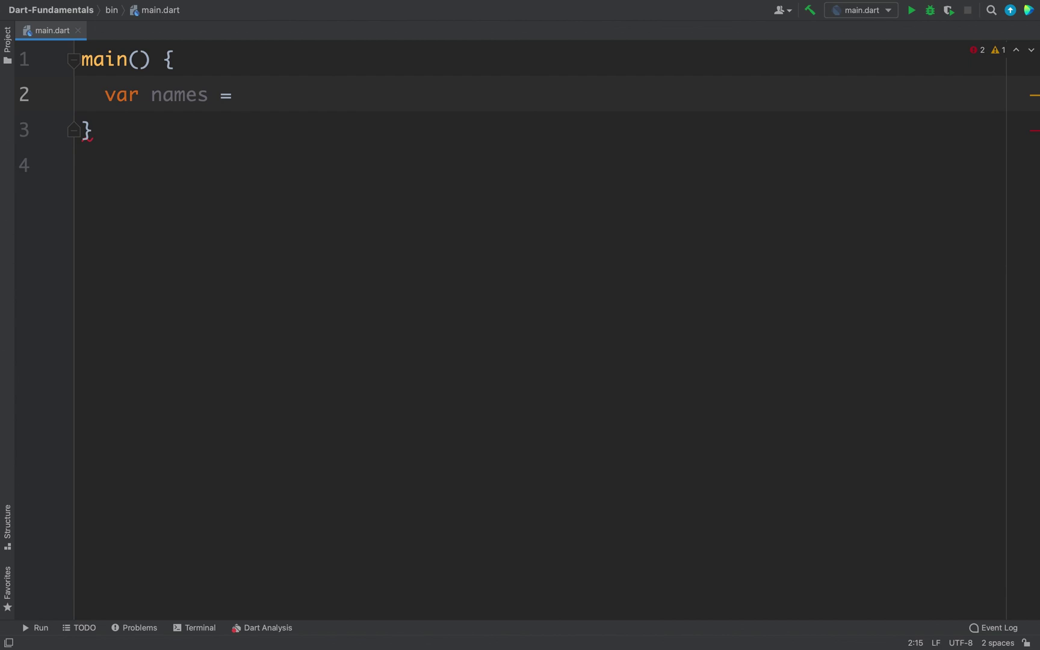
pyautogui.write('{')
pyautogui.write('}')
pyautogui.write(';')
pyautogui.press('Left')
pyautogui.press('Left')
pyautogui.press('Return')
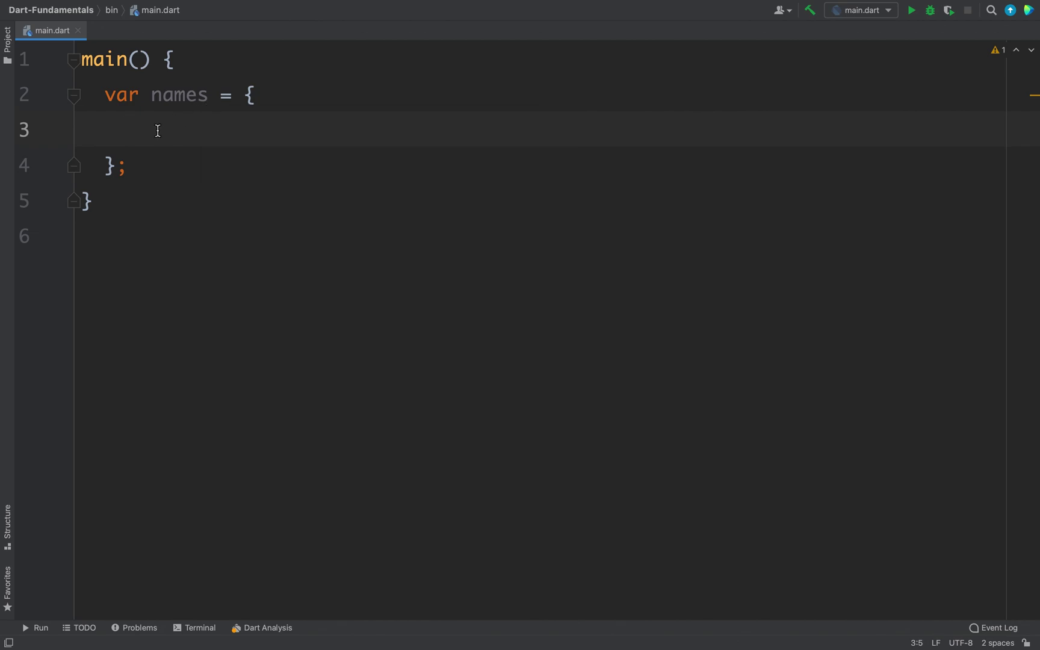
# - Enter 'John', 'Peter', 'Peter', 'Tony', 'Tony' on separate lines inside the names braces
pyautogui.rightClick(157, 130)
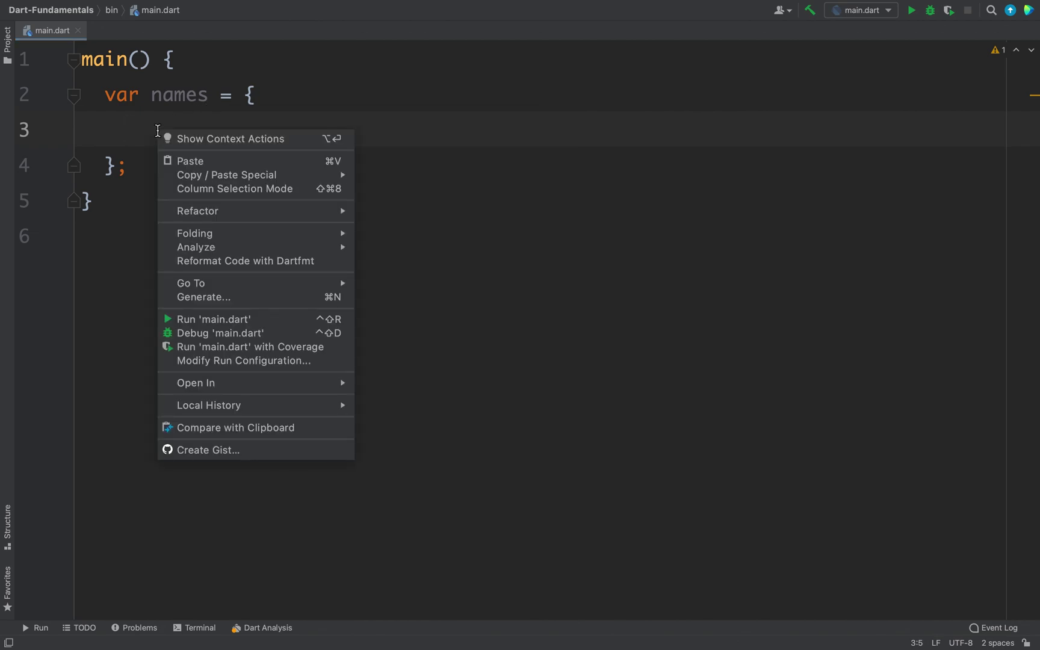
pyautogui.click(136, 120)
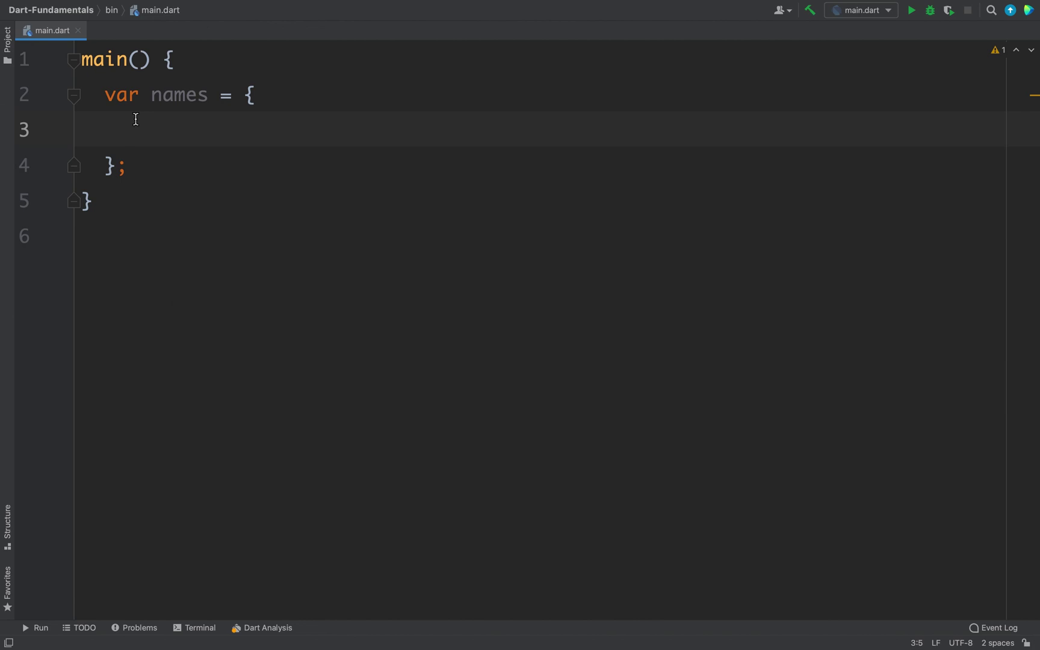
pyautogui.write("'John',")
pyautogui.press('Return')
pyautogui.write("'Peter")
pyautogui.press('Right')
pyautogui.write(',')
pyautogui.press('Return')
pyautogui.write("'Peter")
pyautogui.press('Right')
pyautogui.write(',')
pyautogui.press('Return')
pyautogui.write("'Tony")
pyautogui.press('Right')
pyautogui.write(',')
pyautogui.press('Return')
pyautogui.write("'Tony")
pyautogui.press('Right')
pyautogui.write(',')
pyautogui.click(174, 271)
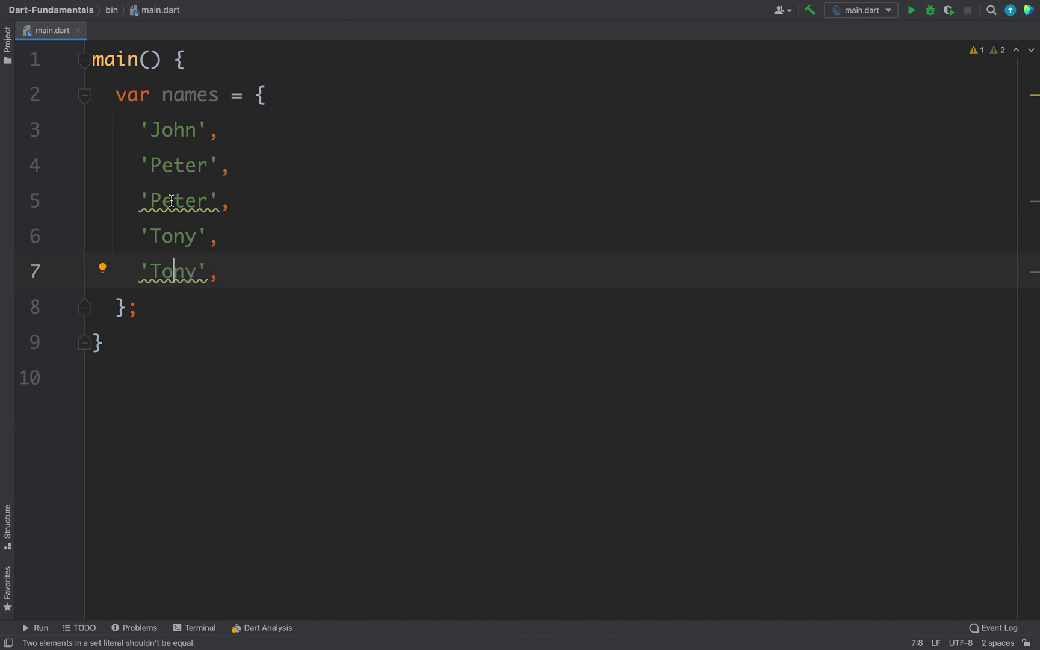
pyautogui.moveTo(179, 201)
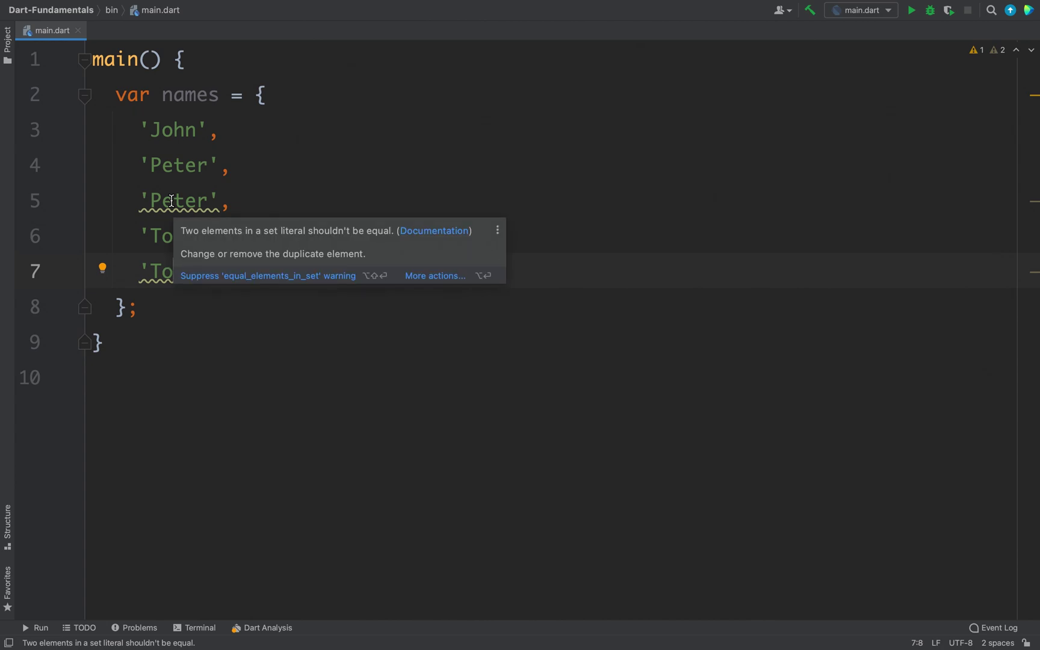
pyautogui.click(161, 271)
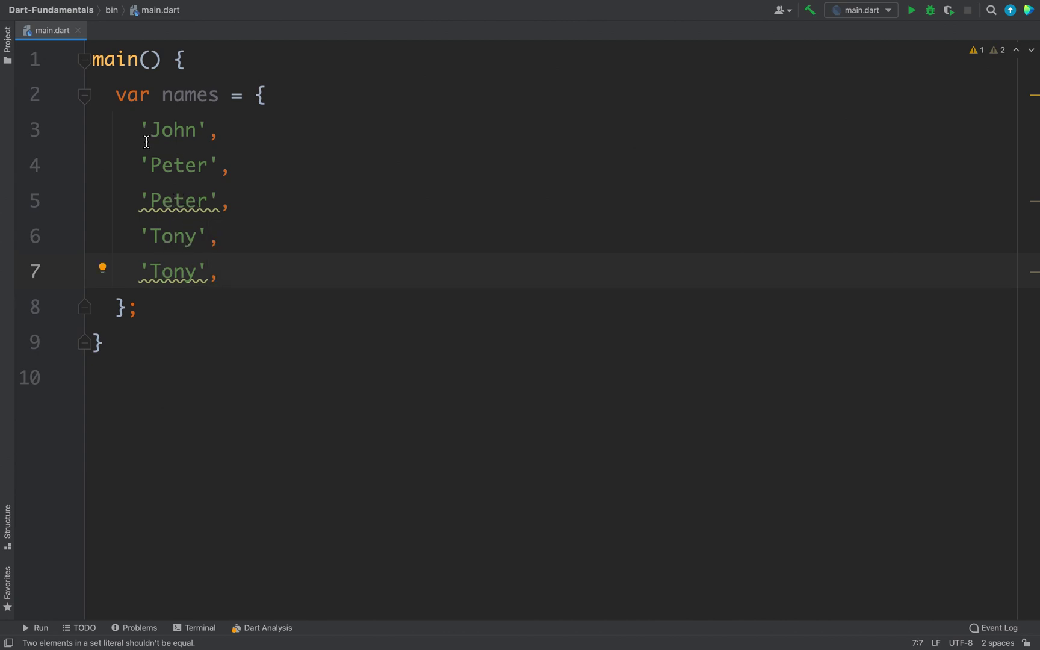
# - Add `print(names);` below the set and run main.dart, printing {John, Peter, Tony}
pyautogui.click(151, 306)
pyautogui.press('Return')
pyautogui.write('print(names')
pyautogui.press('End')
pyautogui.write(';')
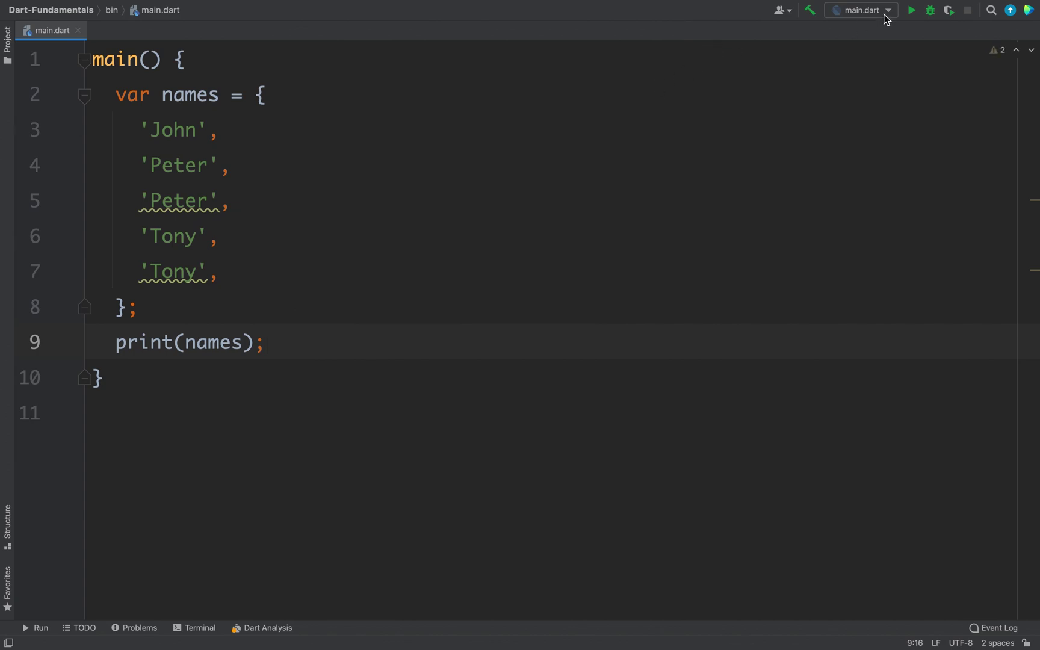
pyautogui.click(912, 10)
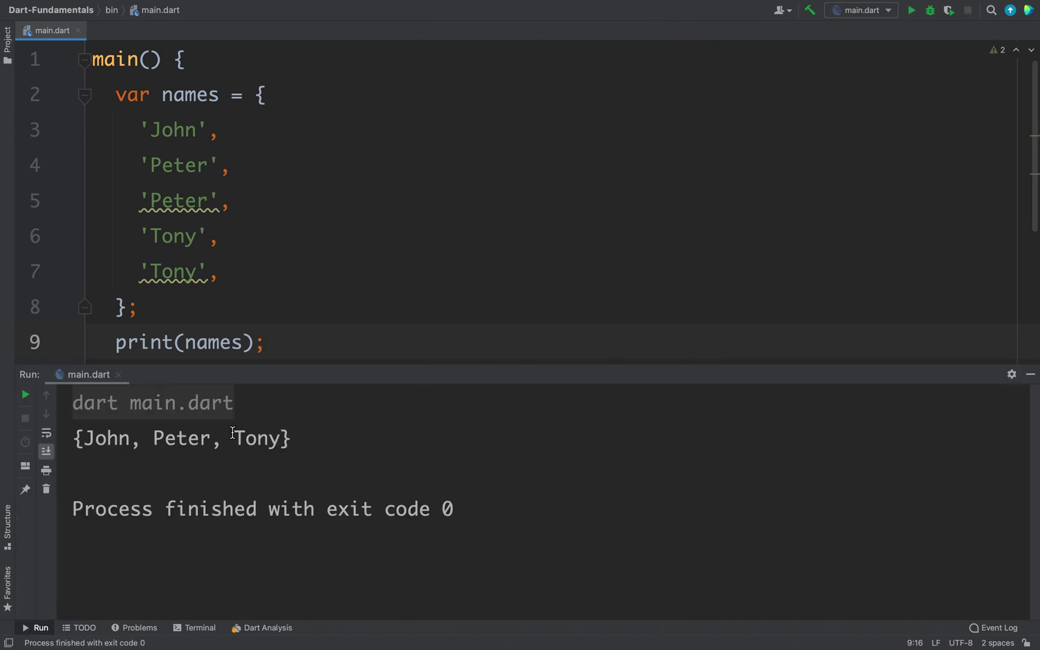
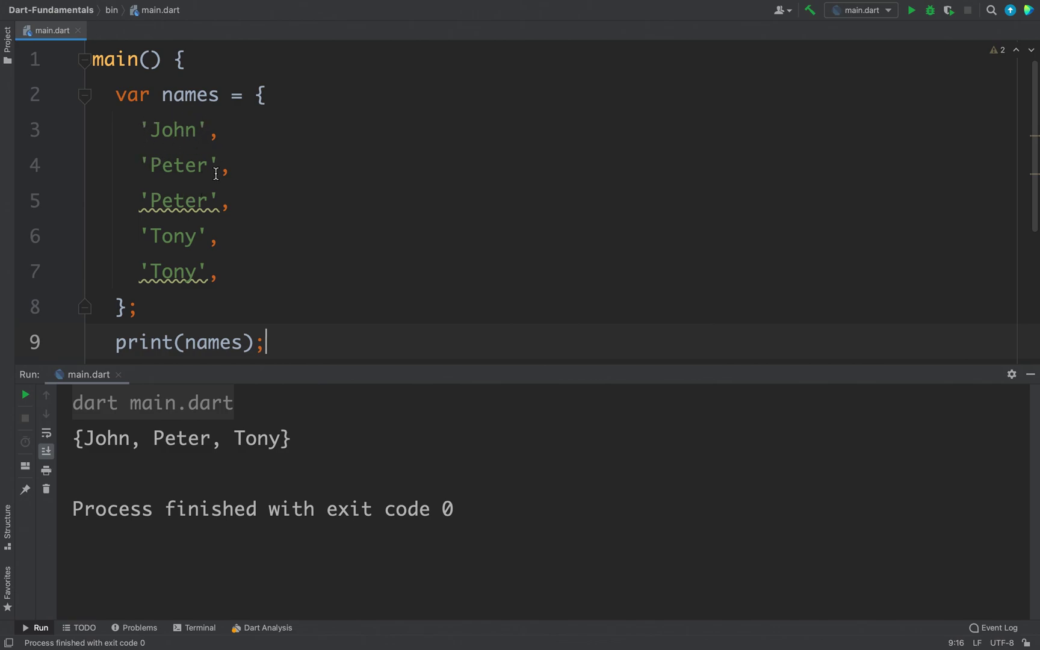
# - Remove John, Peter and Tony from the set and retype the declaration as var names = <String>{};
pyautogui.click(141, 129)
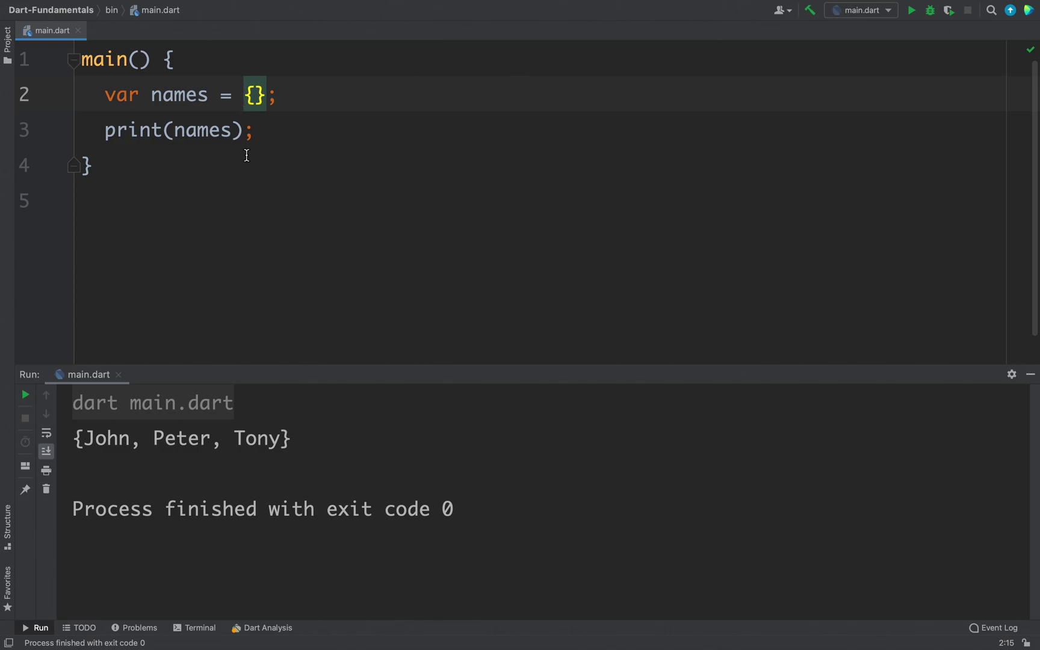
pyautogui.write('<>')
pyautogui.press('Left')
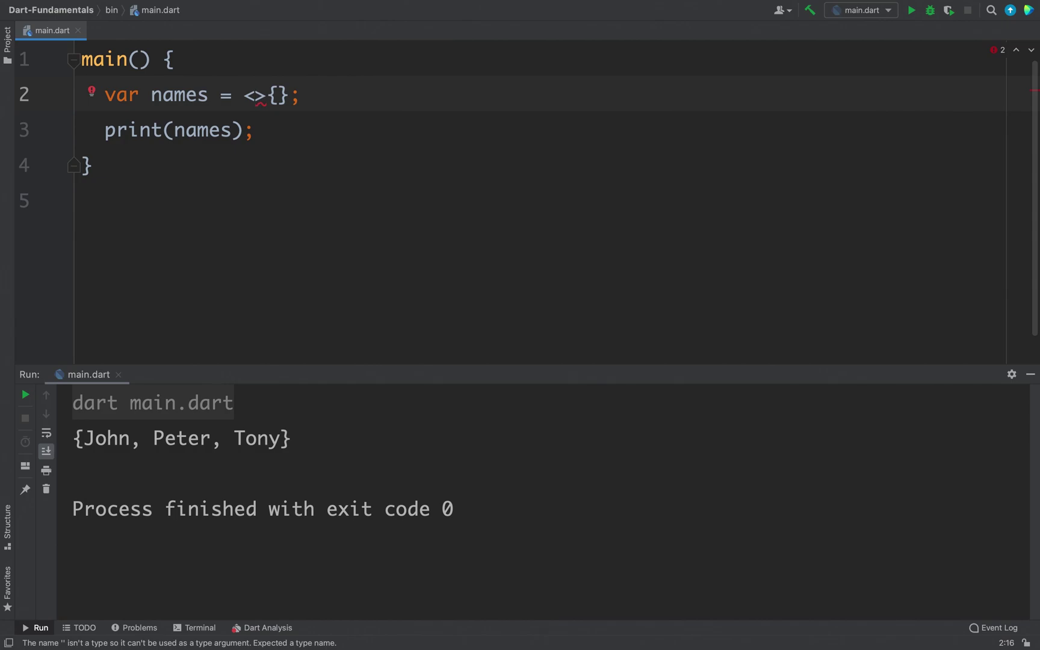
pyautogui.write('String')
pyautogui.press('Right')
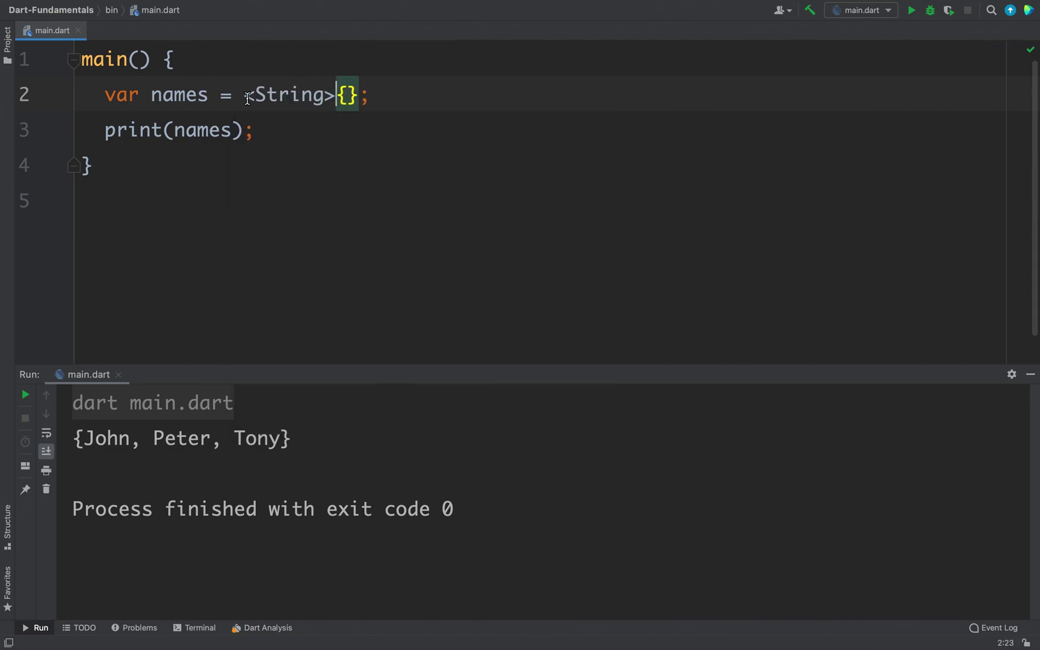
pyautogui.moveTo(255, 96); pyautogui.dragTo(246, 96)
pyautogui.click(233, 106)
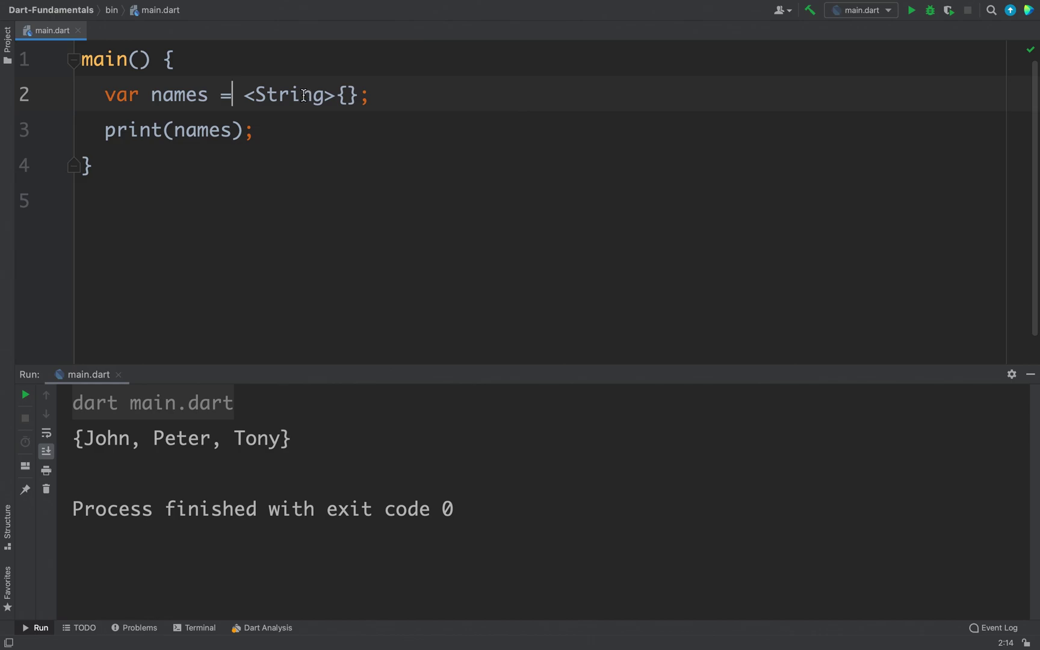
pyautogui.click(387, 98)
# - On a new line after the declaration, browse the names Set method suggestions, including addAll
pyautogui.press('Return')
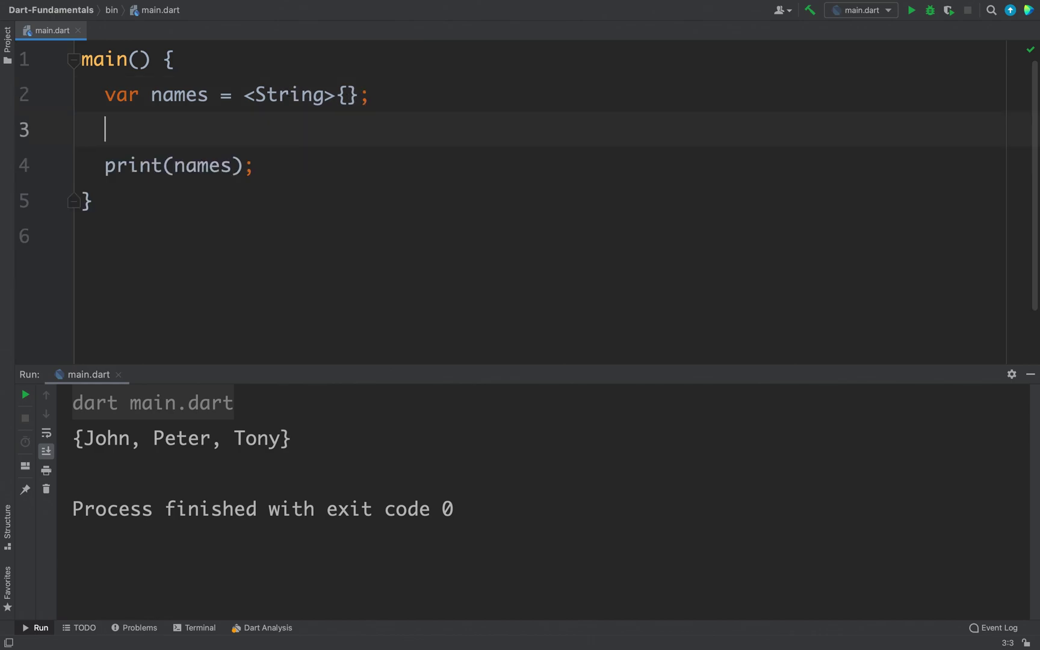
pyautogui.write('name')
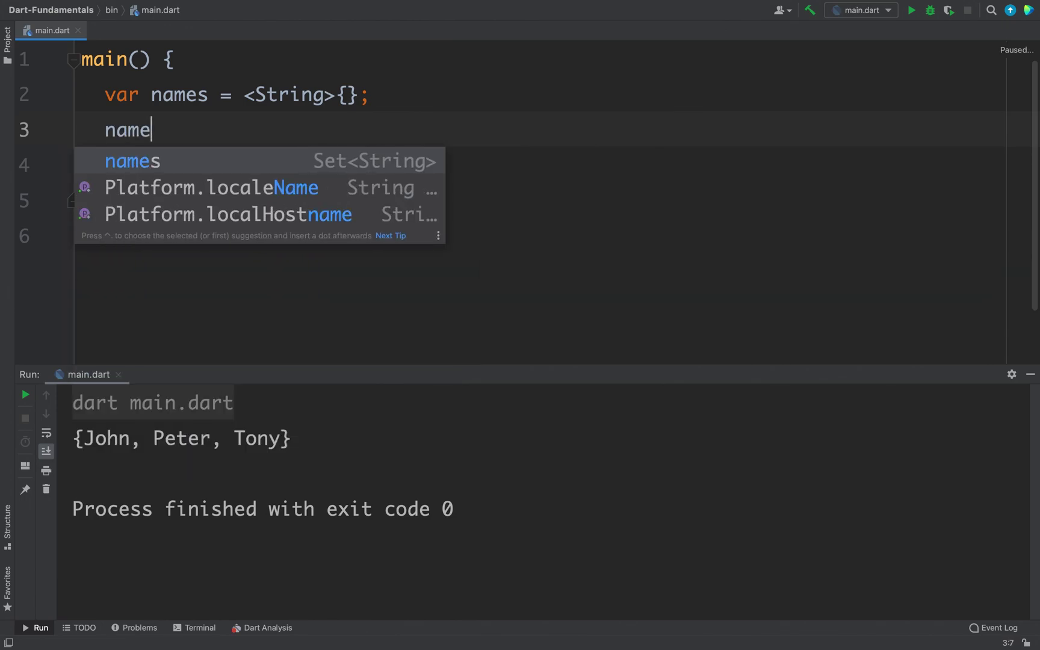
pyautogui.write('s.a')
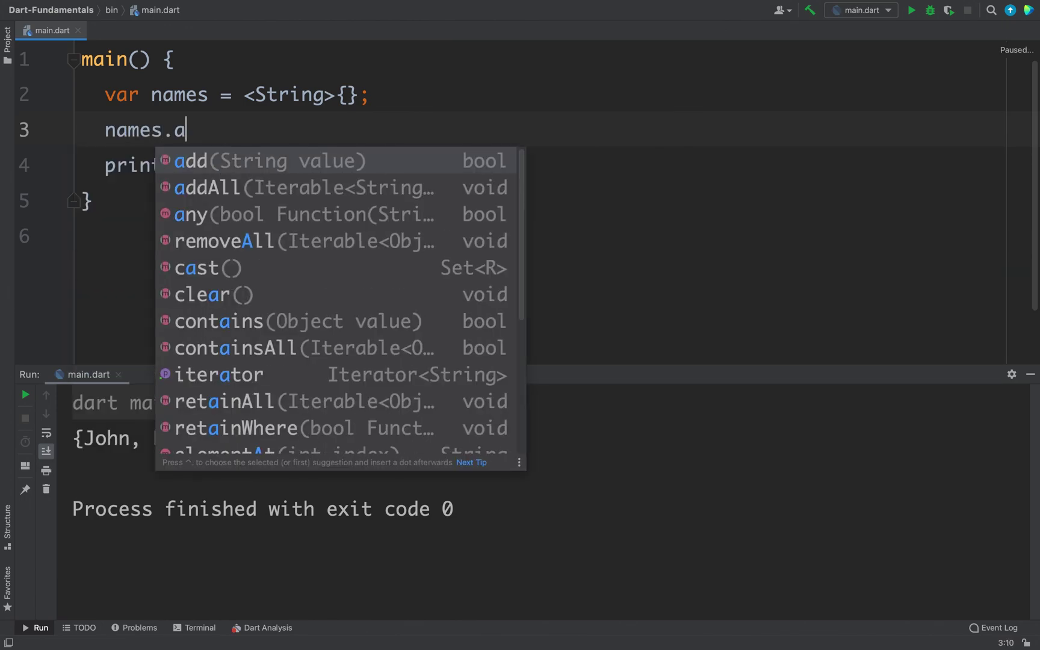
pyautogui.press('Down')
pyautogui.press('Up')
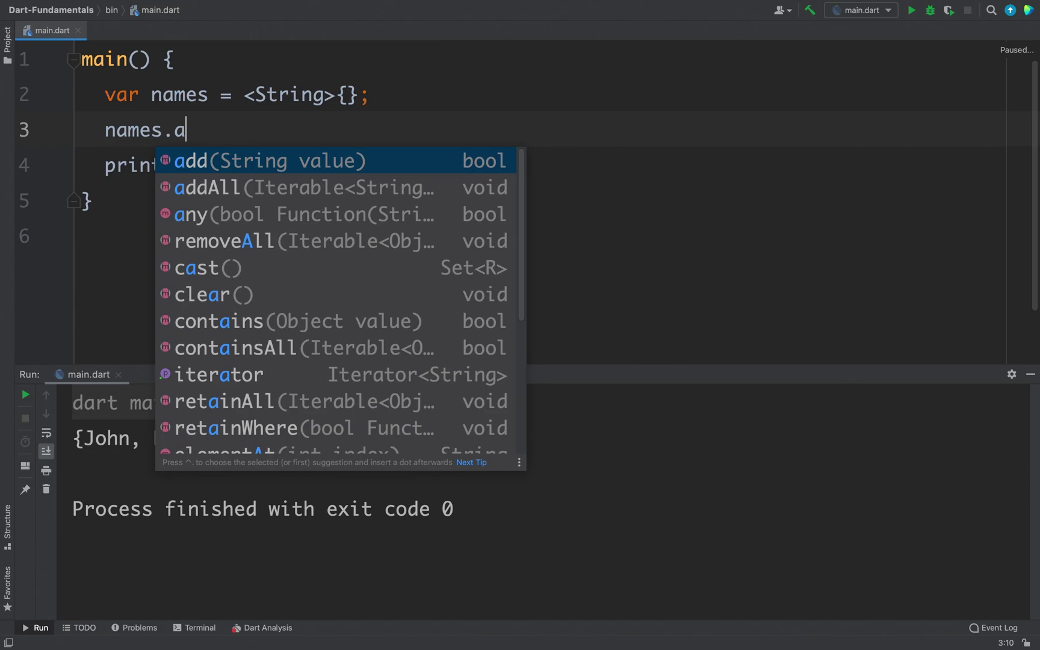
pyautogui.press('Down')
pyautogui.press('Up')
pyautogui.press('Down')
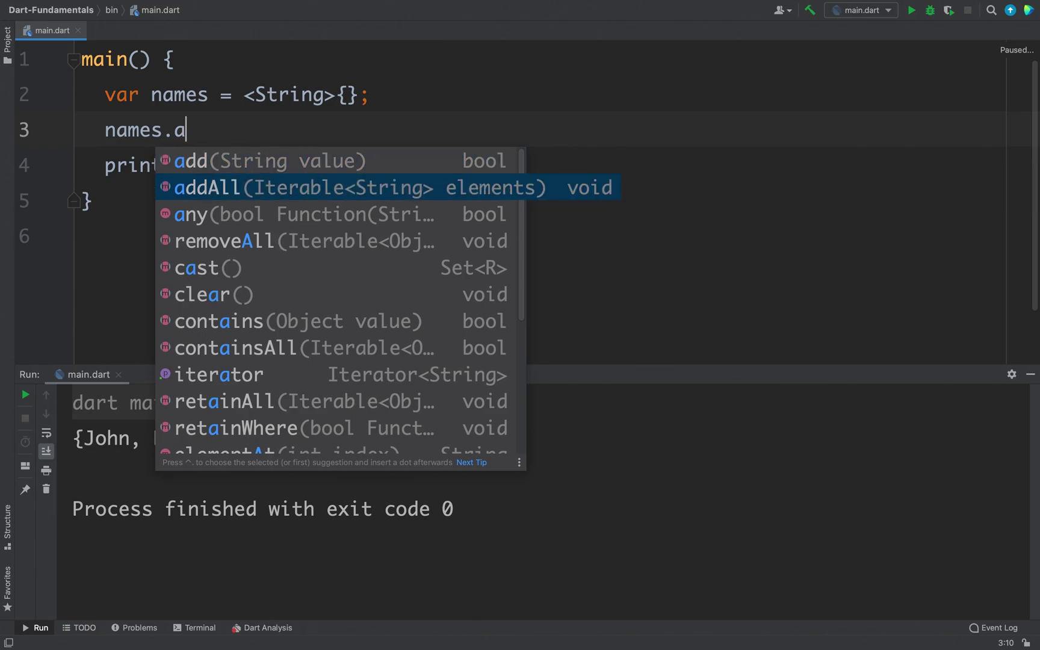
pyautogui.press('Down')
pyautogui.press('Down')
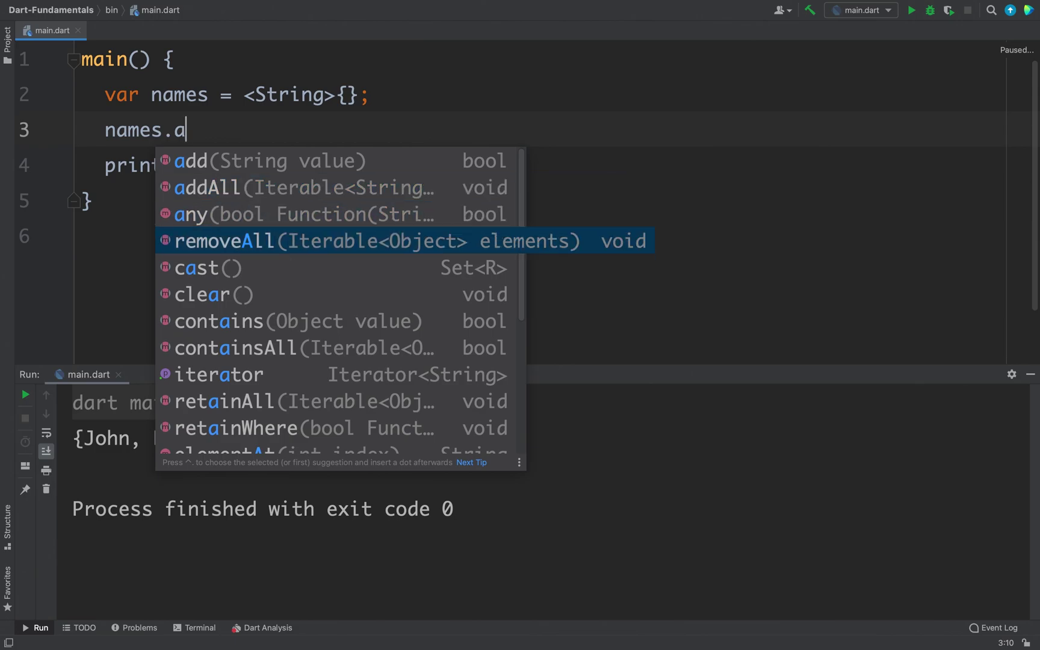
pyautogui.press('Down')
pyautogui.press('Down')
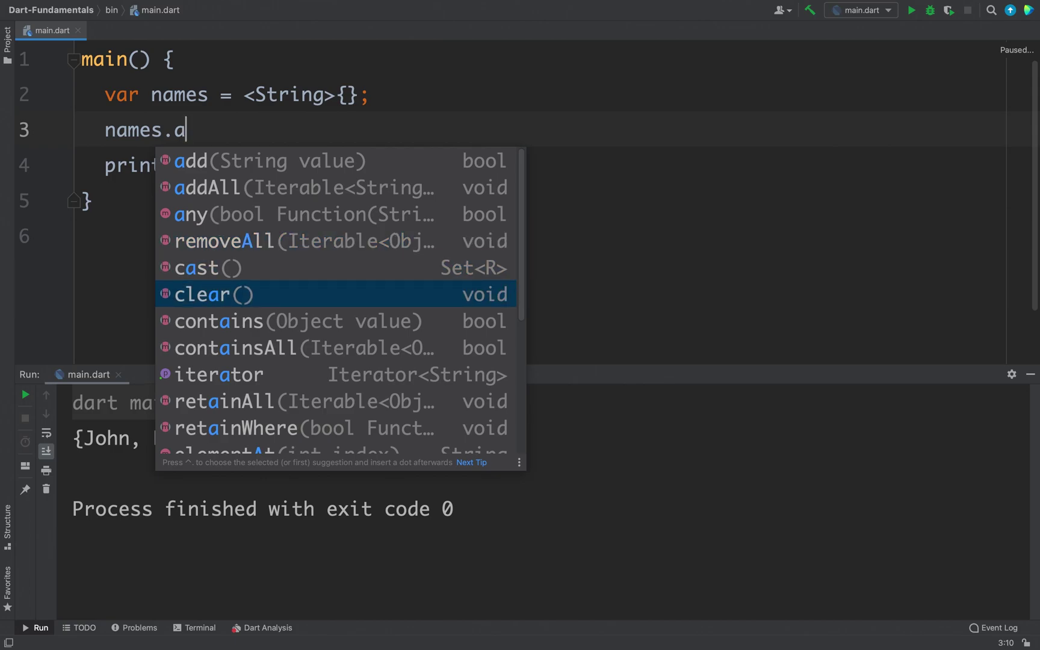
# - Insert names.clear(), view its declaration in set.dart, and return to main.dart
pyautogui.press('Return')
pyautogui.keyDown('ctrl'); pyautogui.click(203, 129); pyautogui.keyUp('ctrl')
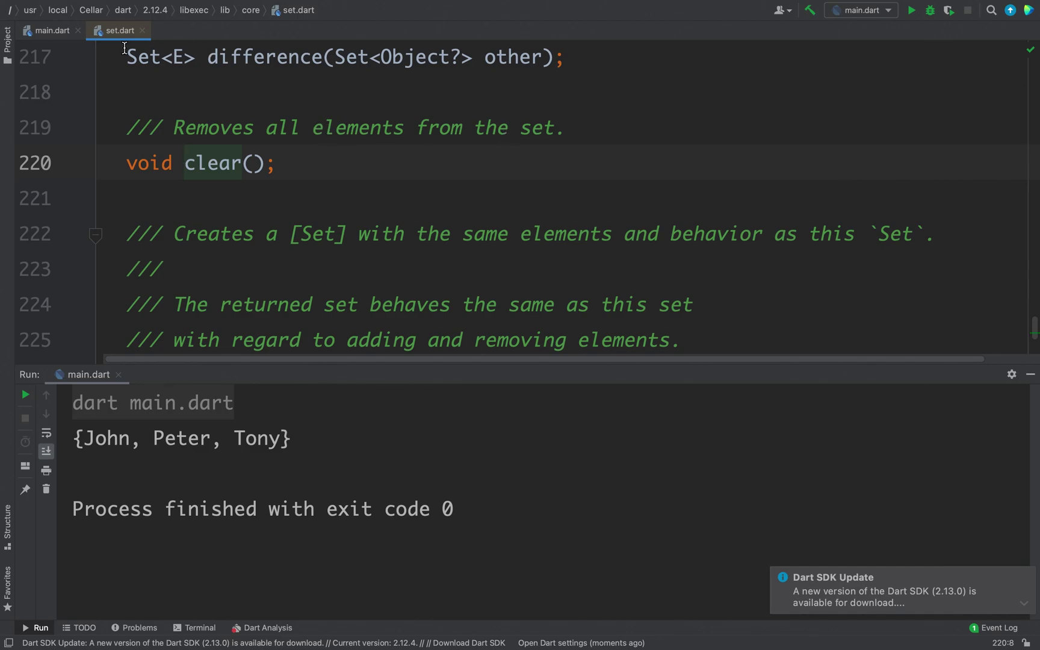
pyautogui.click(52, 30)
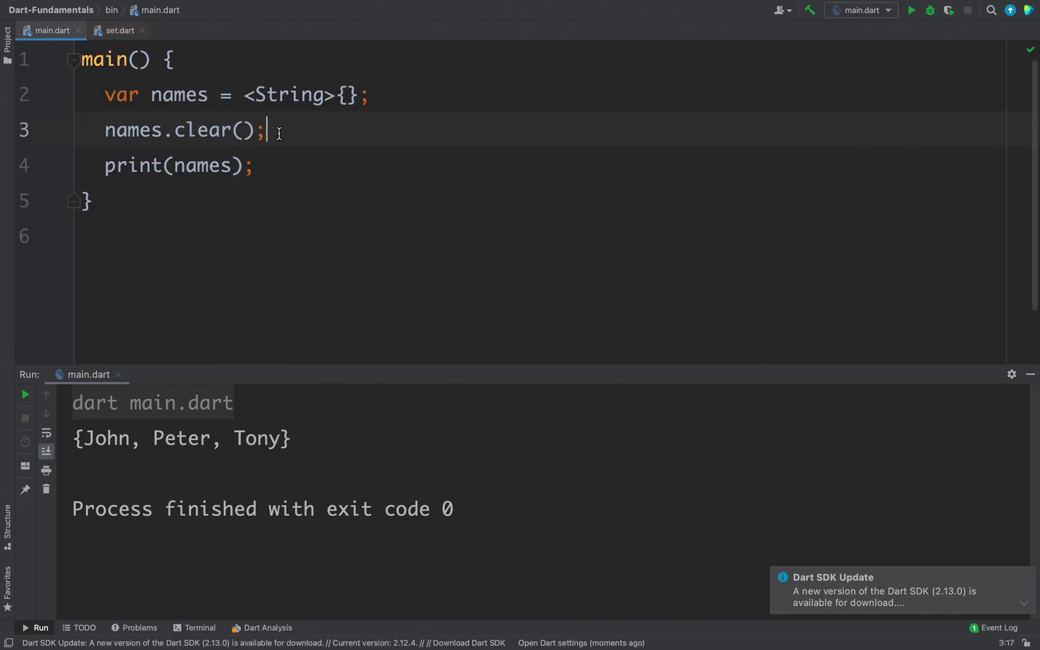
# - Delete the names.clear() line and fill the names set with 'A', 'B' and 'C'
pyautogui.moveTo(269, 131); pyautogui.dragTo(82, 130)
pyautogui.press('BackSpace')
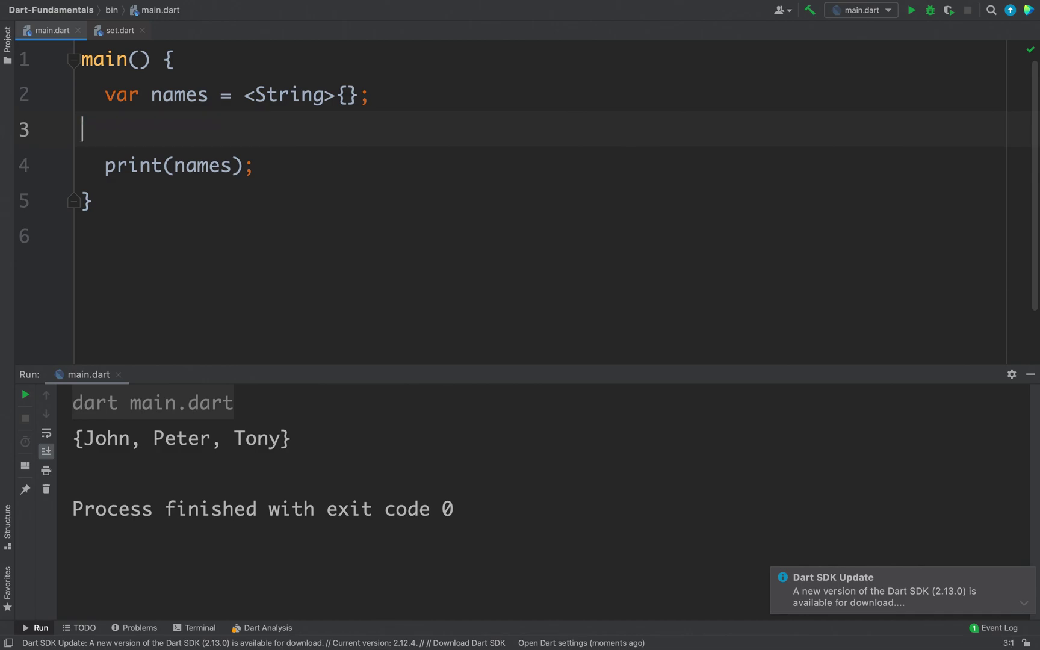
pyautogui.press('Tab')
pyautogui.click(345, 95)
pyautogui.write("'A', 'B', 'C")
pyautogui.press('Down')
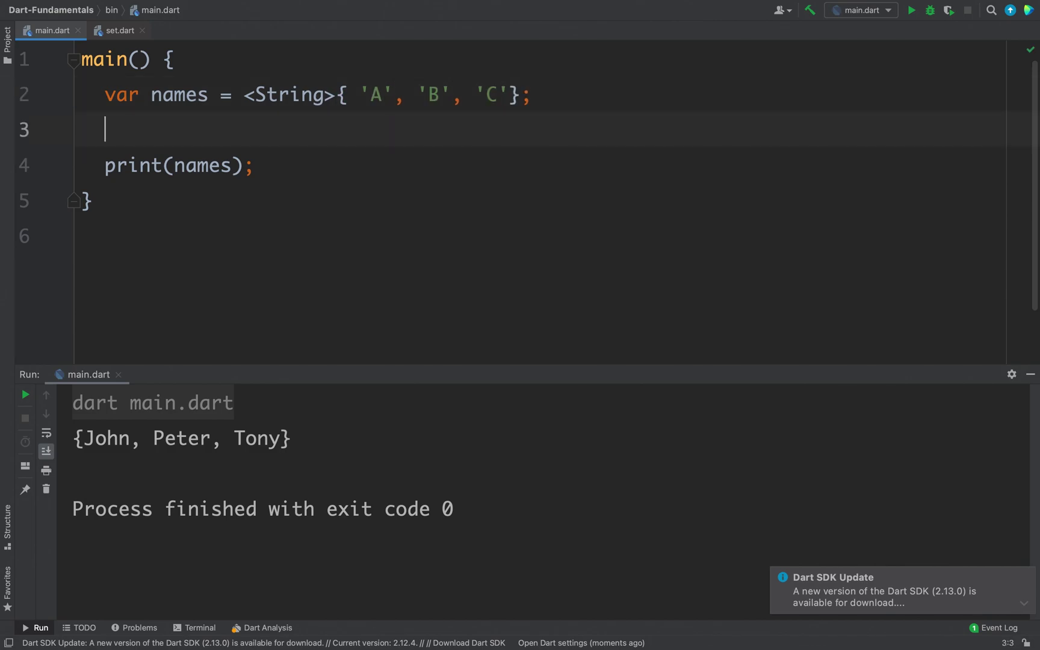
pyautogui.write('var')
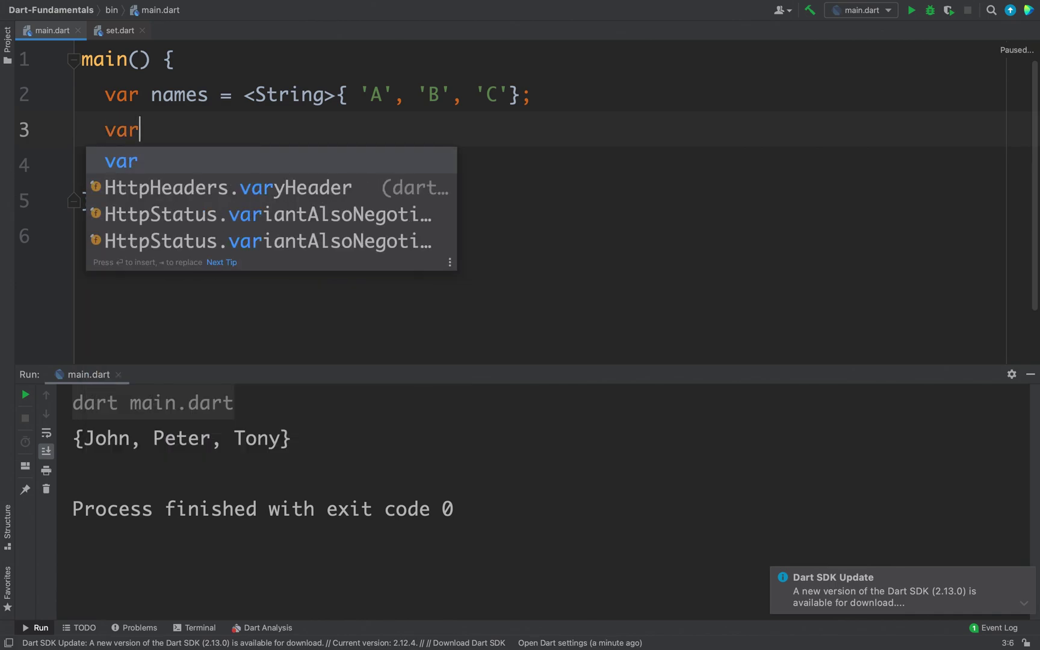
pyautogui.write(' names1 ')
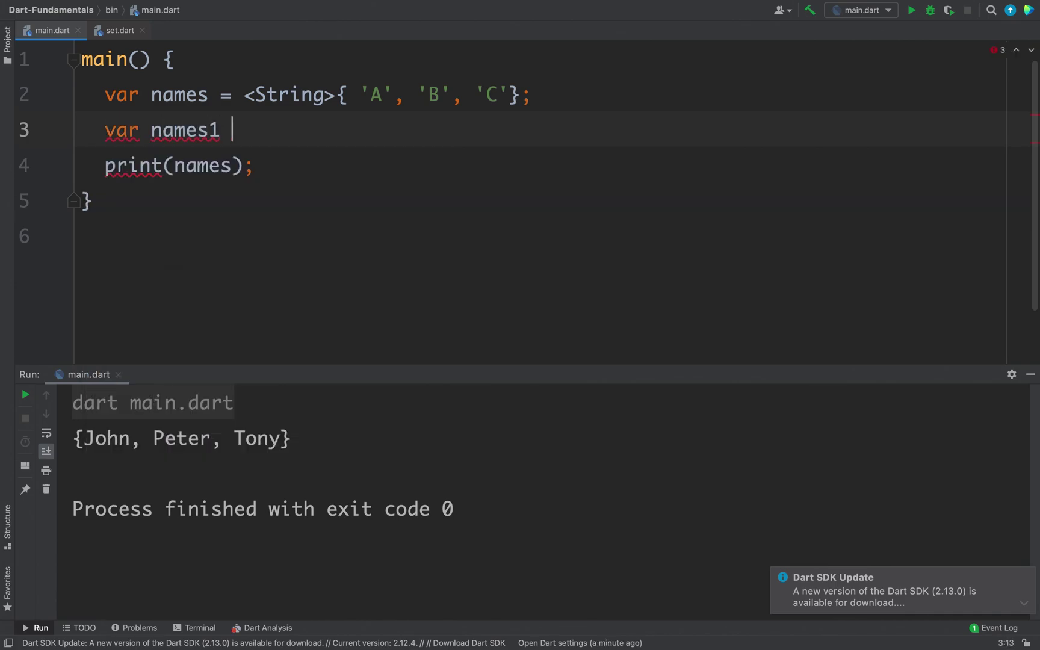
pyautogui.write('= {')
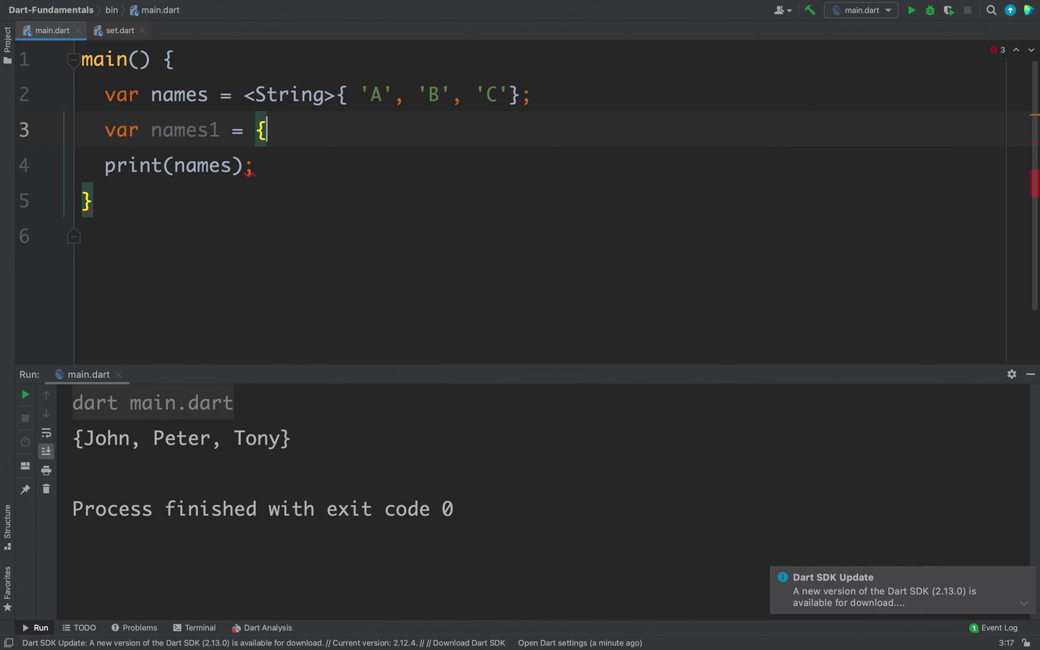
pyautogui.write('}')
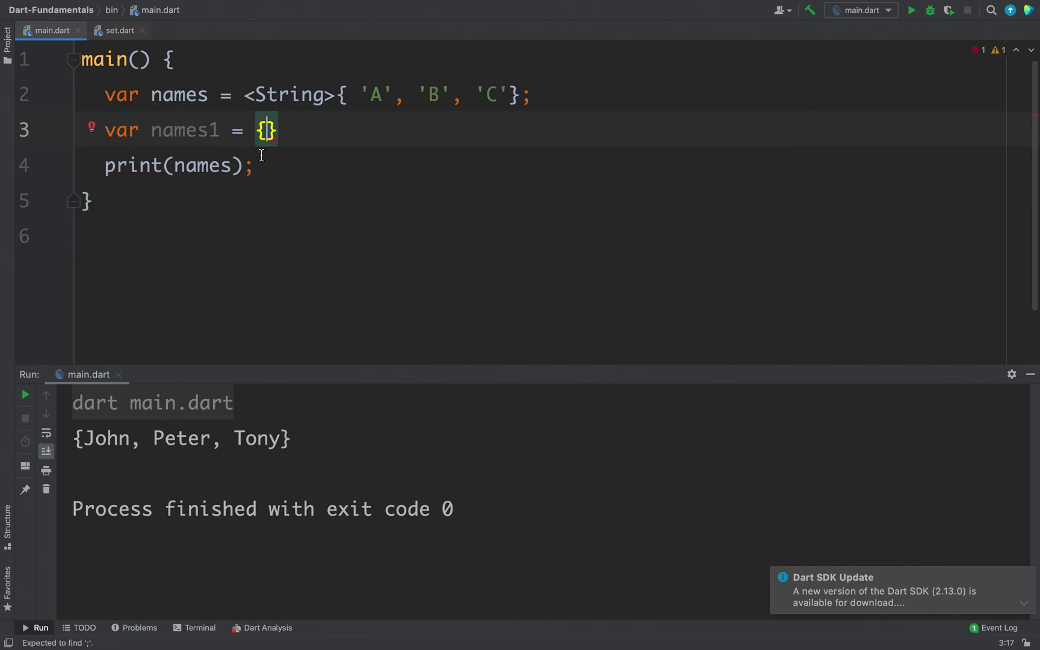
pyautogui.write("'1','2")
# - Declare names1 as {'1', '2', '3', ...names}
pyautogui.press('Right')
pyautogui.write(",'3")
pyautogui.press('Right')
pyautogui.write(',...')
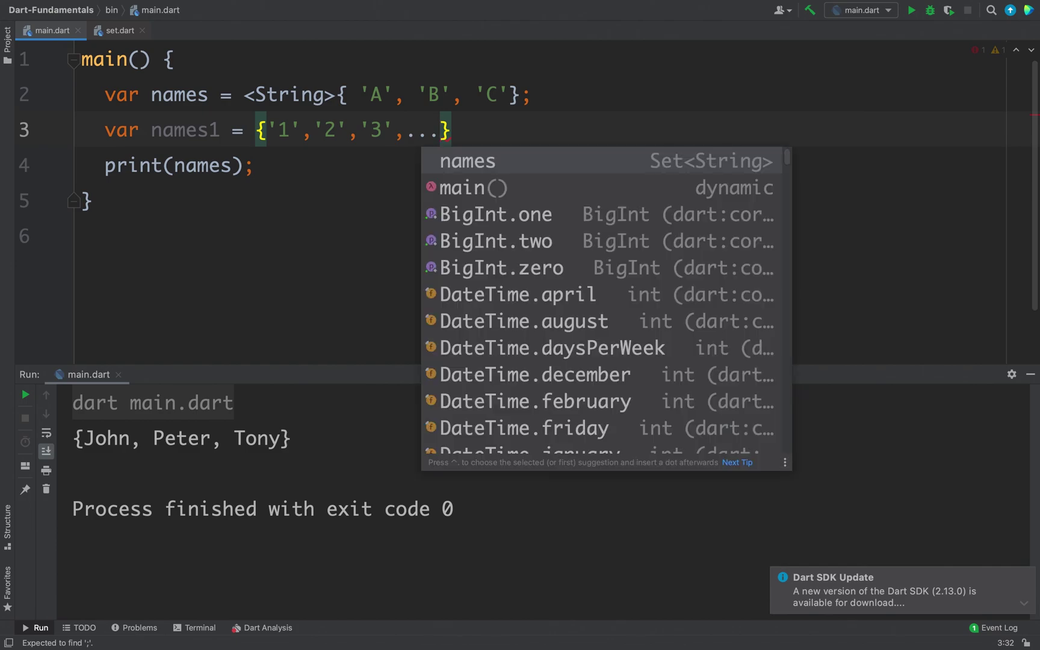
pyautogui.write('names')
pyautogui.press('End')
pyautogui.write(';')
pyautogui.press('Return')
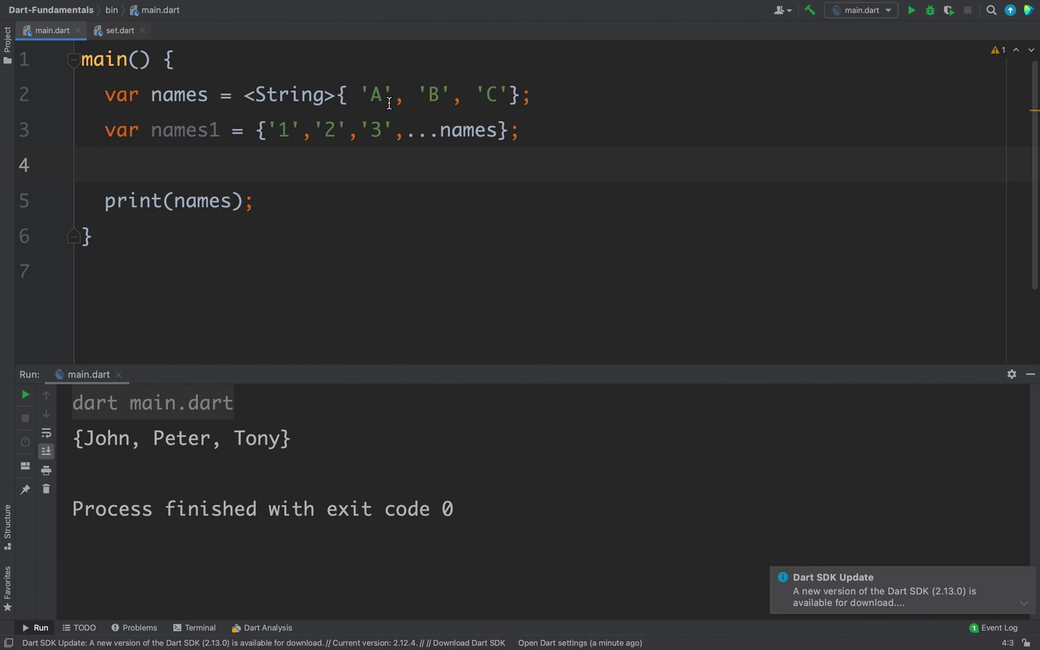
# - Print names1 and run it, getting {1, 2, 3, A, B, C}, then add blank lines
pyautogui.click(233, 201)
pyautogui.write('1')
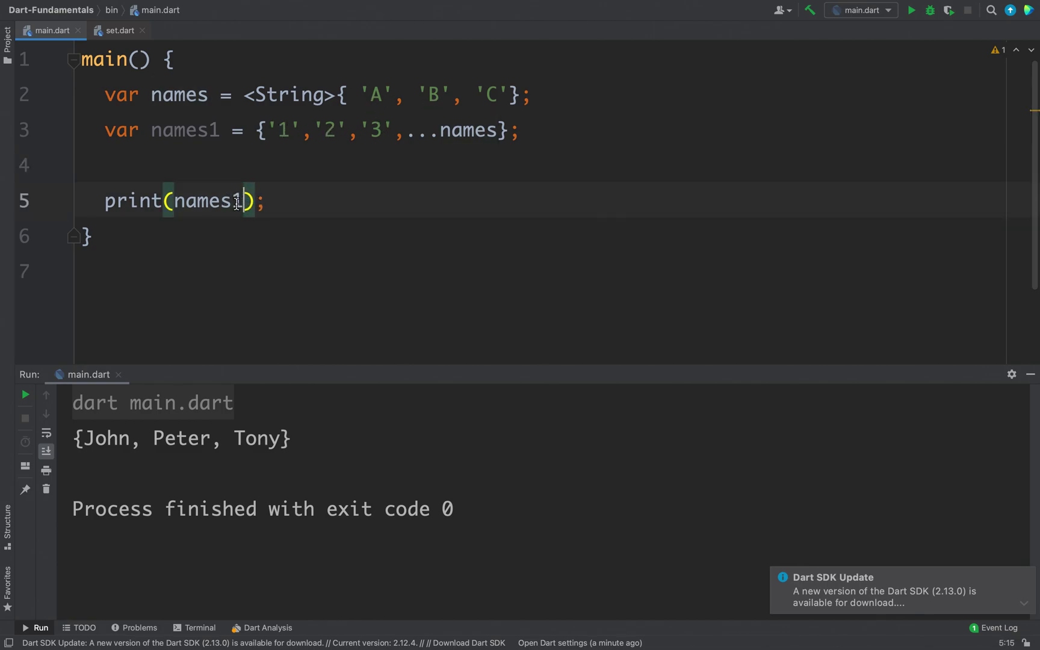
pyautogui.click(912, 9)
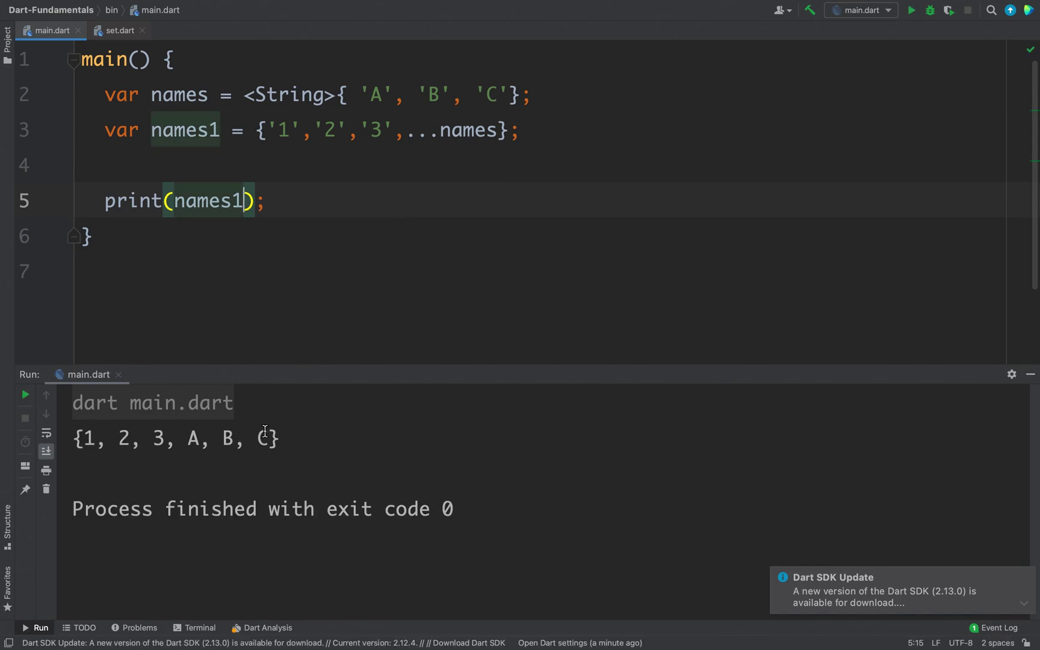
pyautogui.press('End')
pyautogui.press('Return')
pyautogui.press('Return')
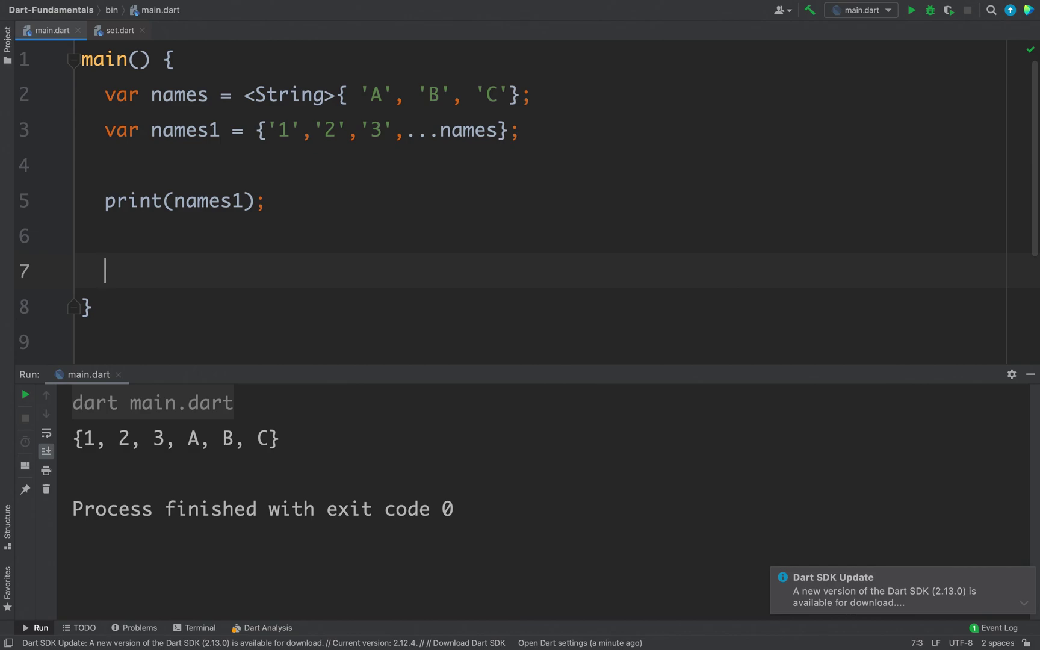
pyautogui.write('for(')
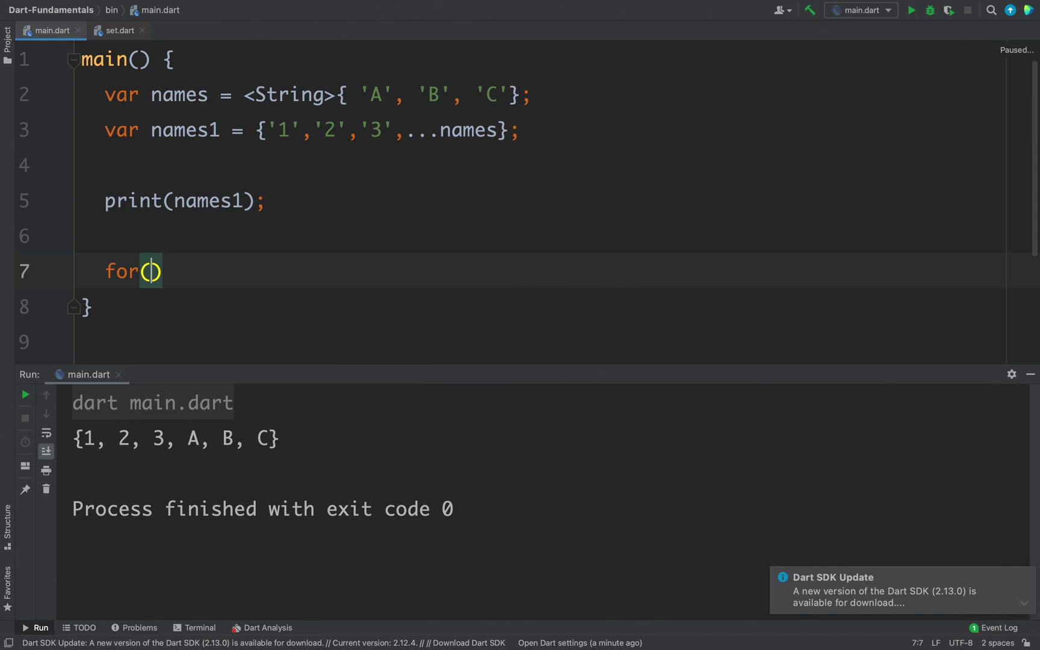
pyautogui.write('var name in names1')
# - Add for (var name in names1) { print(name); } and run to list each element
pyautogui.press('End')
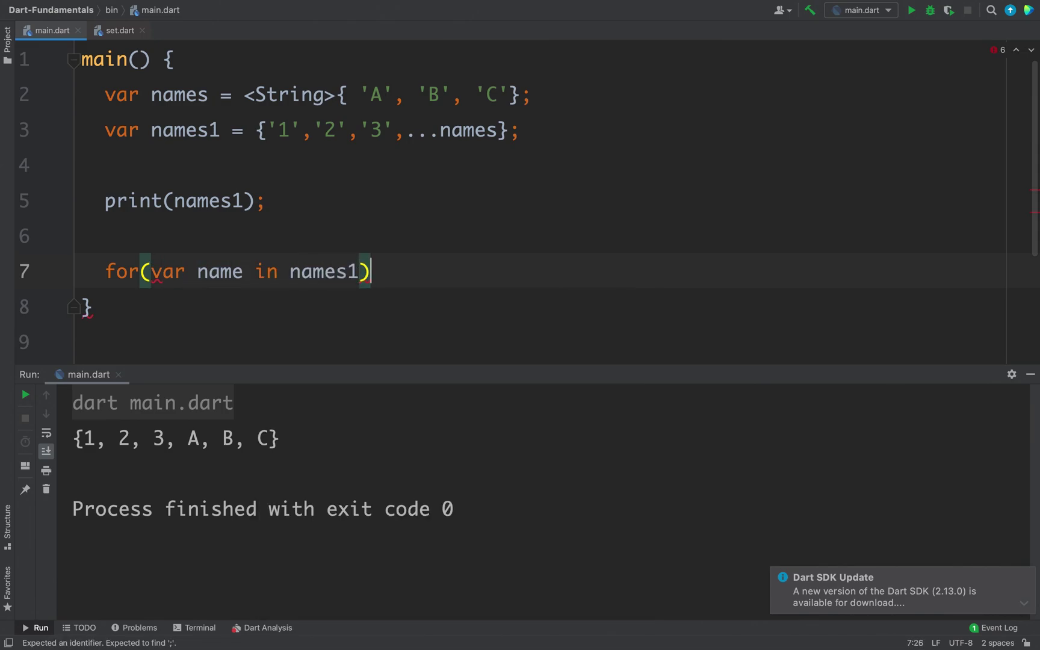
pyautogui.write('{')
pyautogui.press('Return')
pyautogui.write('print')
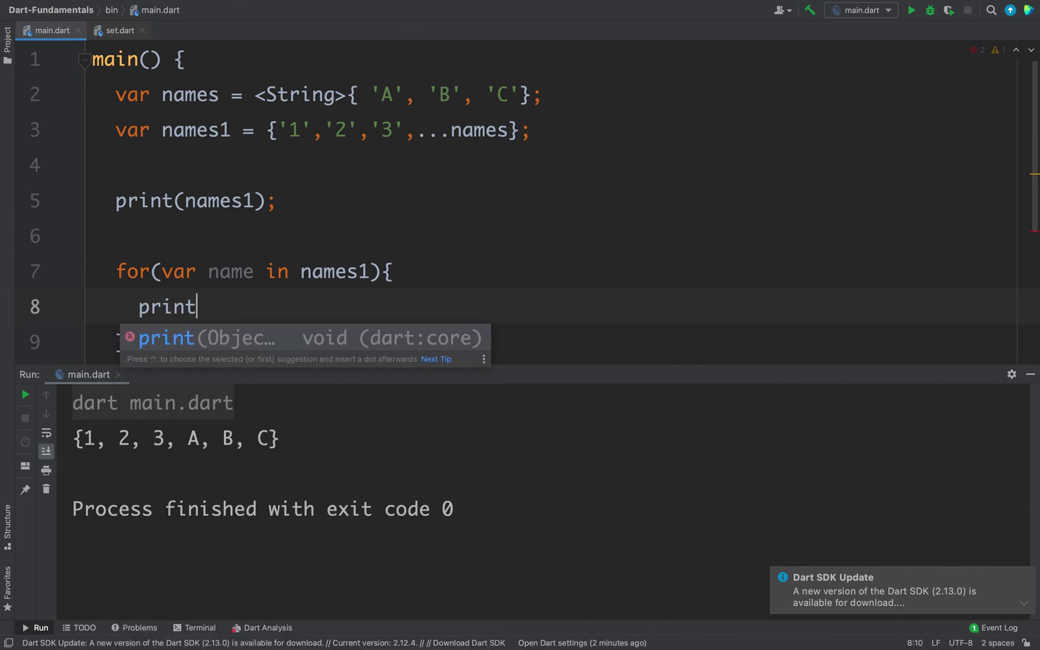
pyautogui.write('(name')
pyautogui.press('End')
pyautogui.write(';')
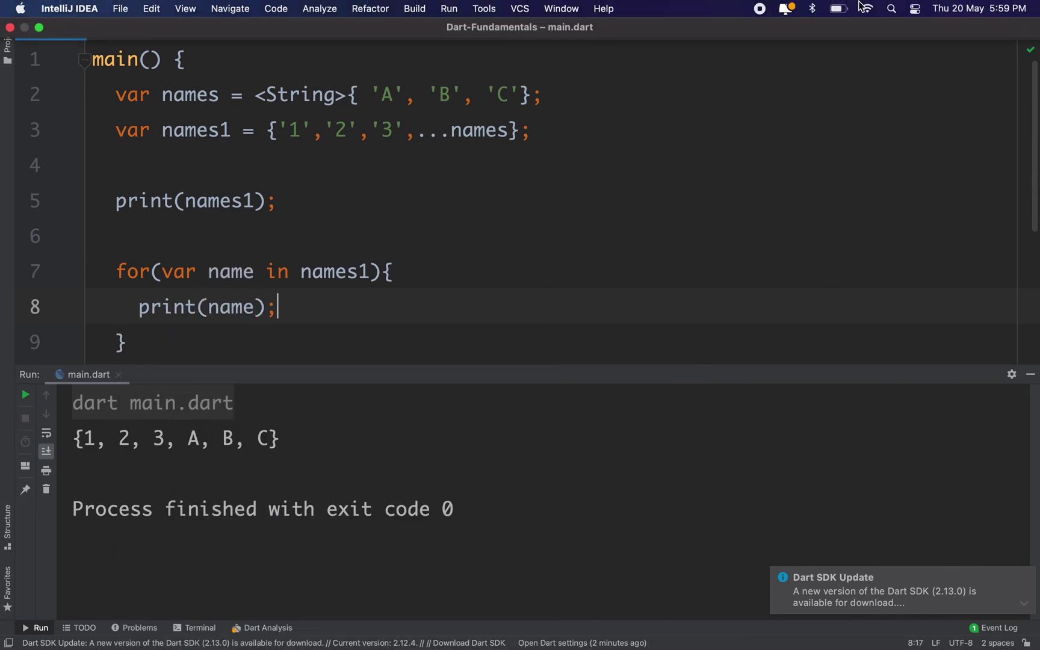
pyautogui.click(912, 11)
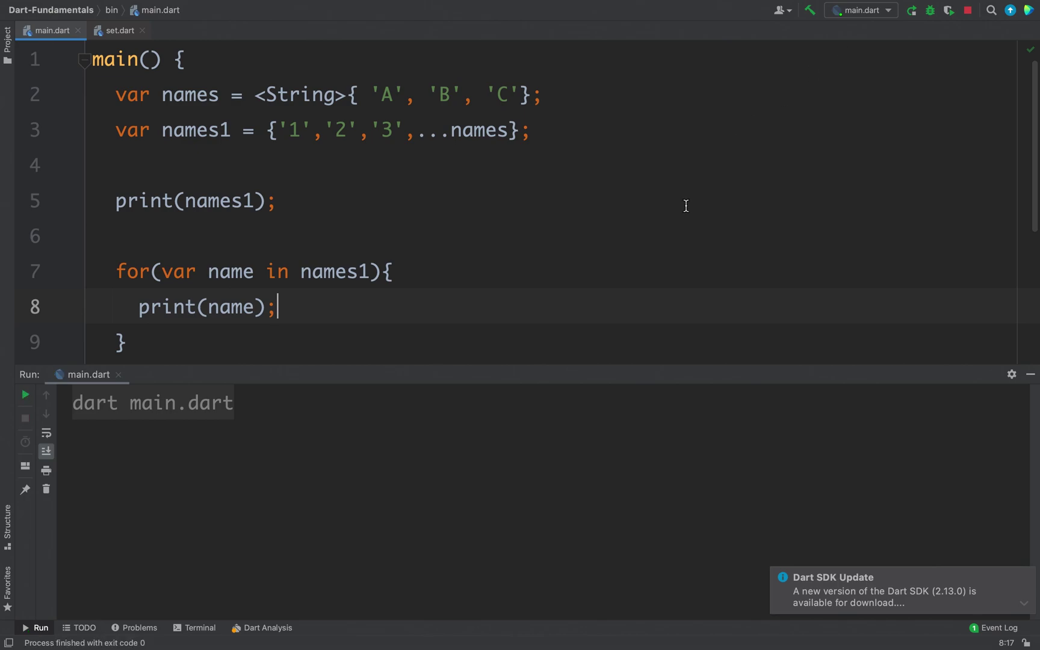
pyautogui.scroll(5, 234, 440)
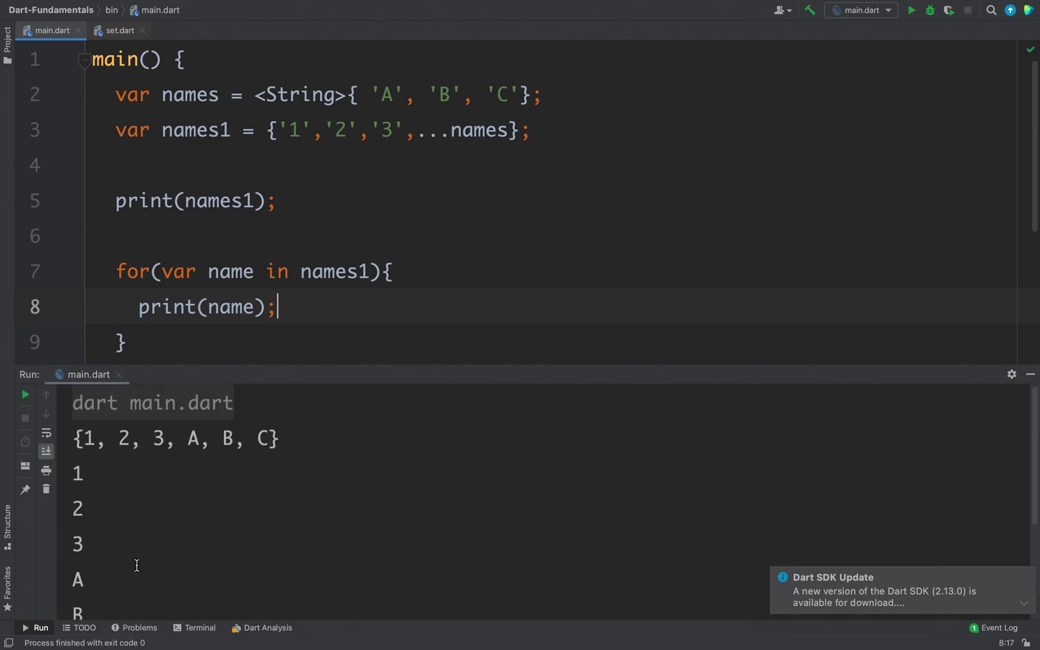
pyautogui.scroll(-1, 137, 566)
pyautogui.scroll(-3, 167, 417)
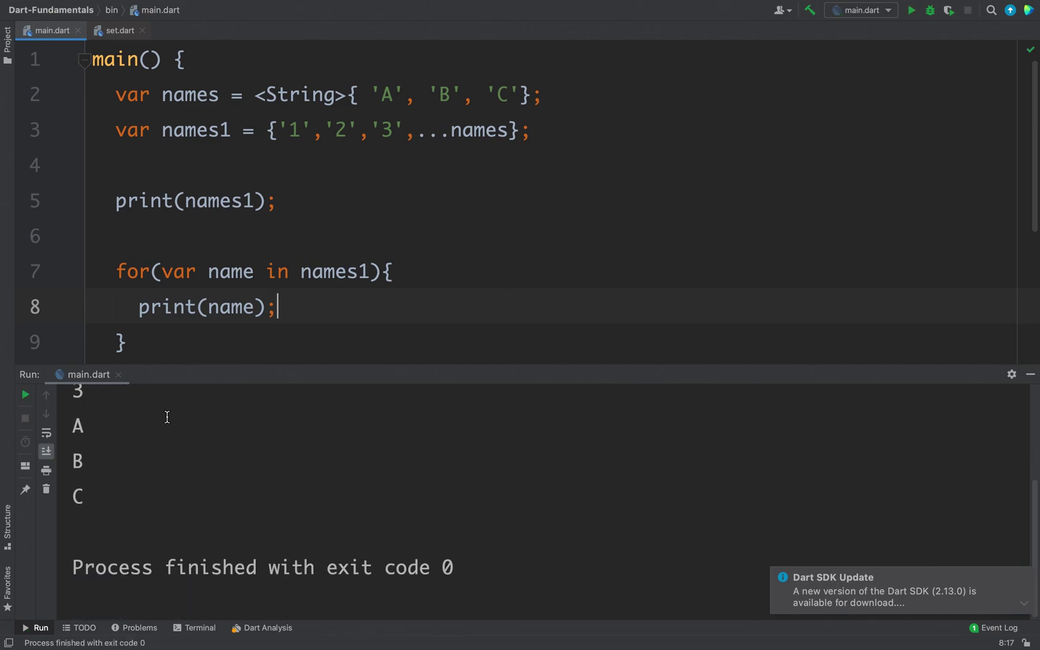
# - Change the names1 spread to ...?names and select the word names
pyautogui.click(450, 130)
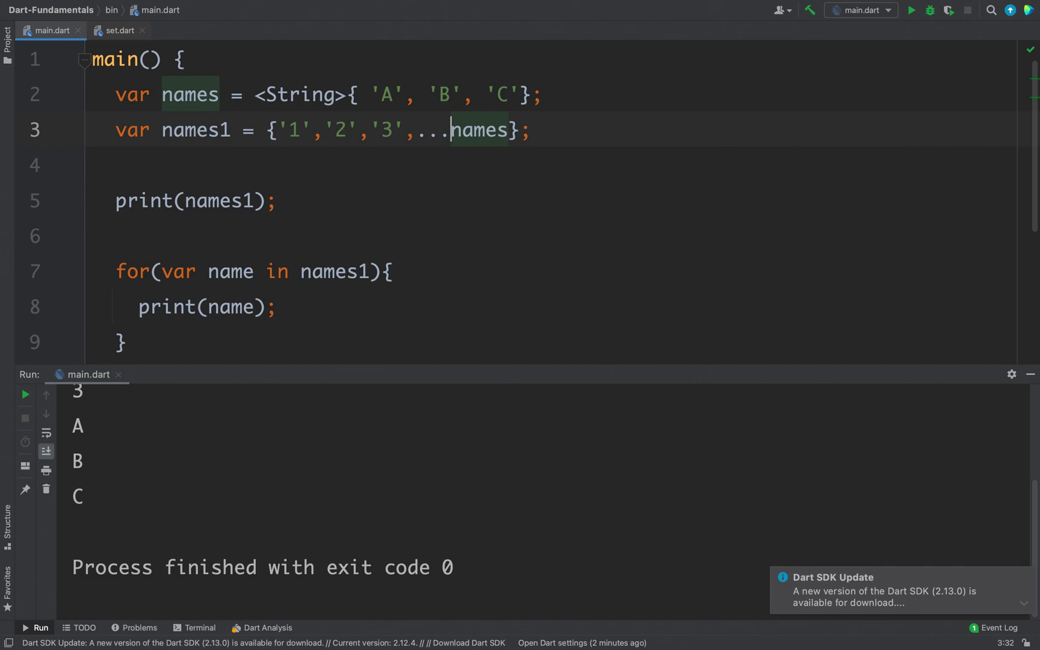
pyautogui.write('?')
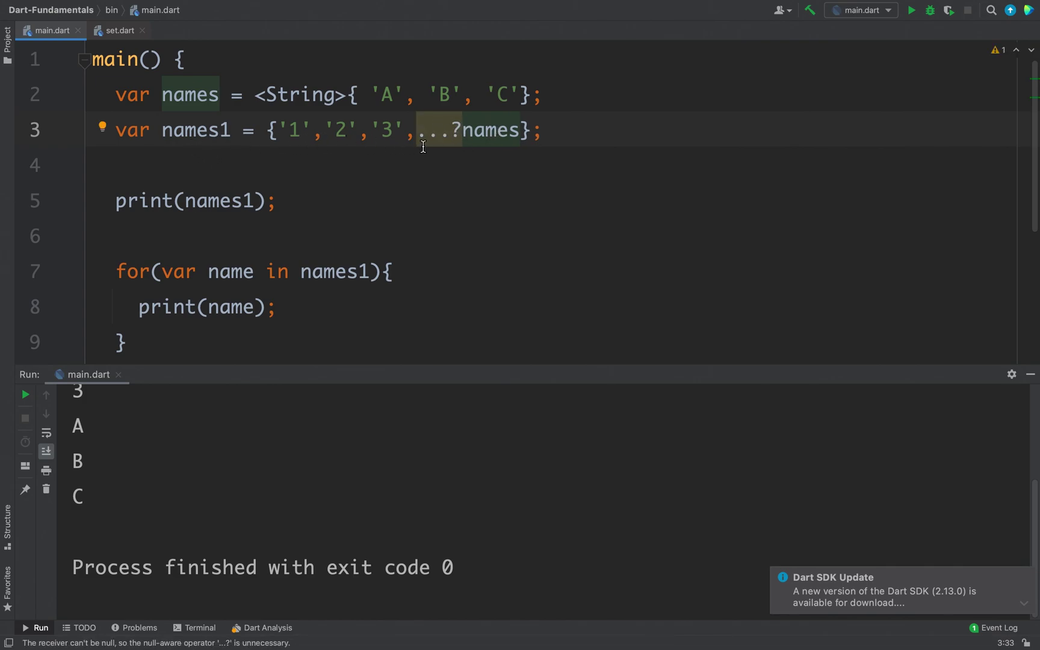
pyautogui.doubleClick(492, 133)
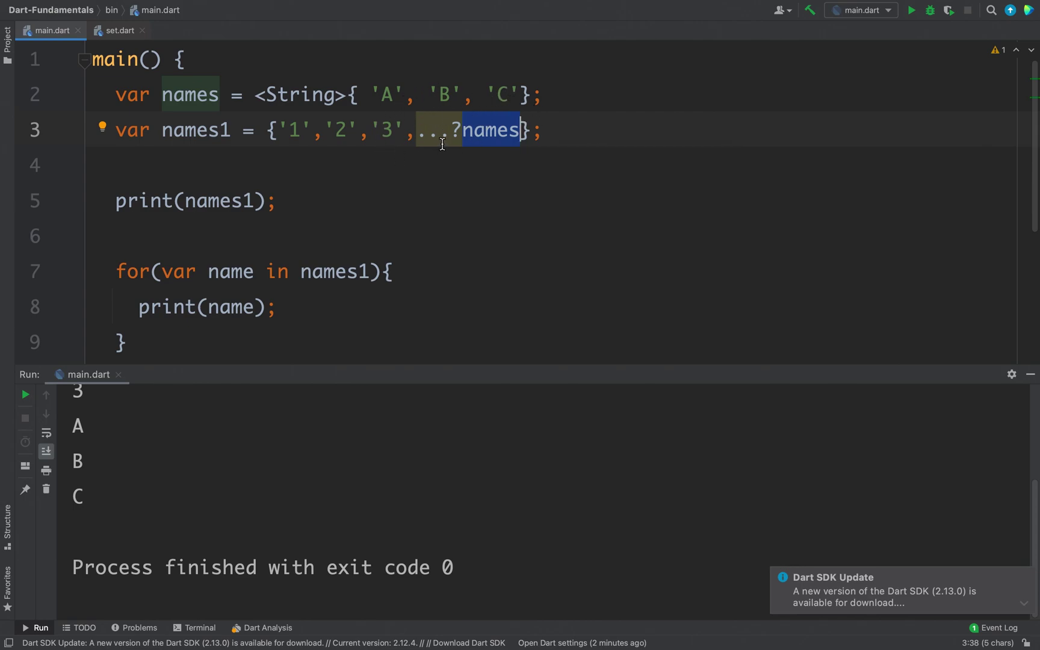
# - Add if (true) 'D' and for (var i = 0; i < 5; i++) 'D $i' to names, each on its own line
pyautogui.click(517, 94)
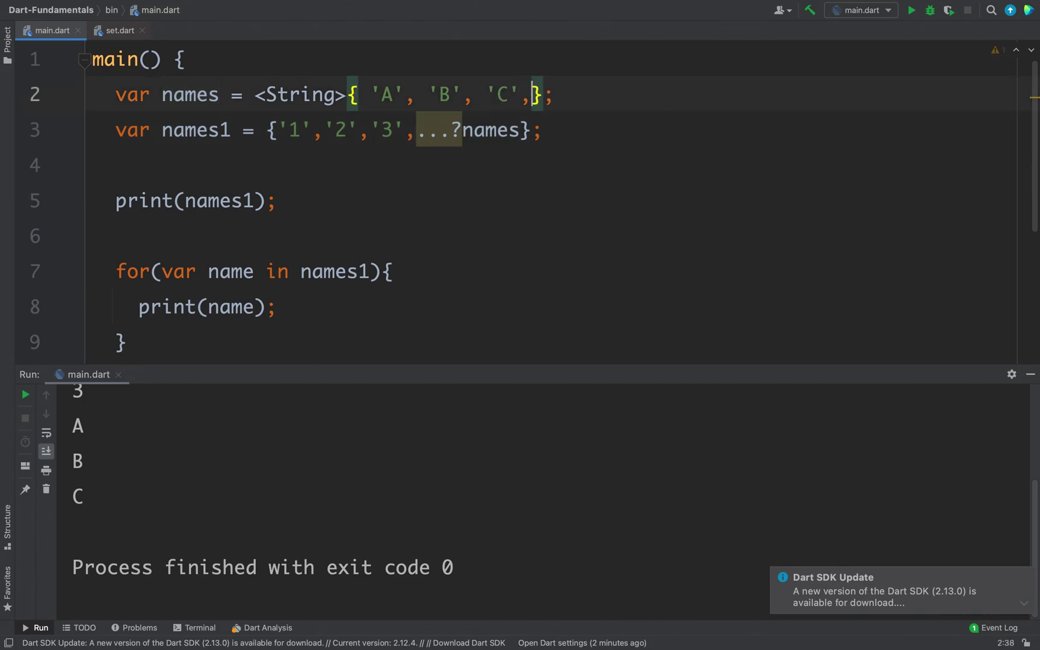
pyautogui.write(', if(')
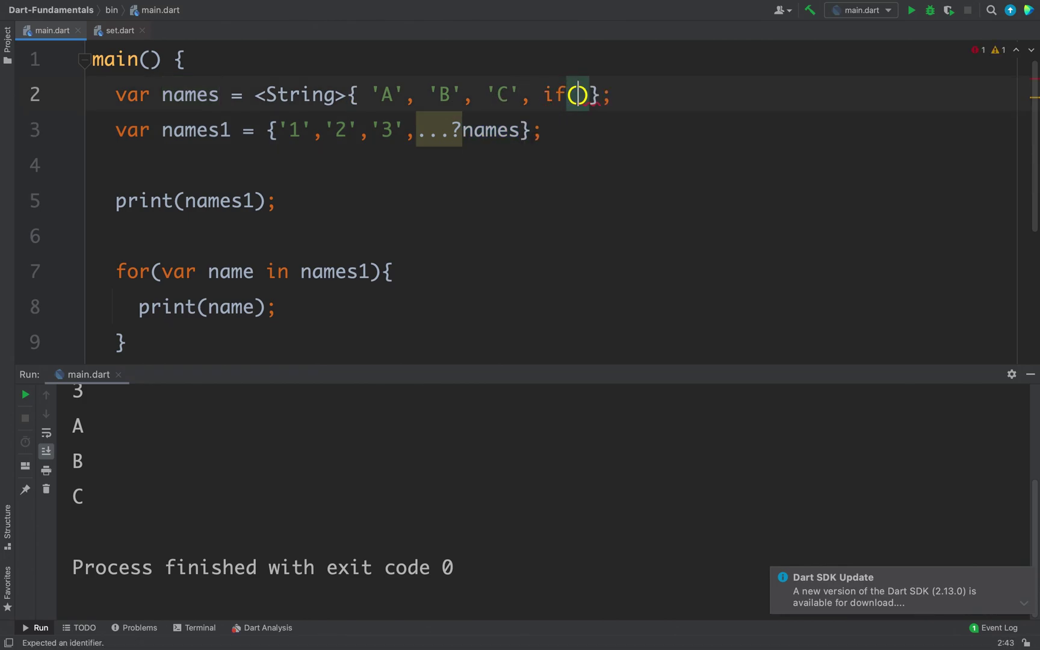
pyautogui.write("true) 'D', ")
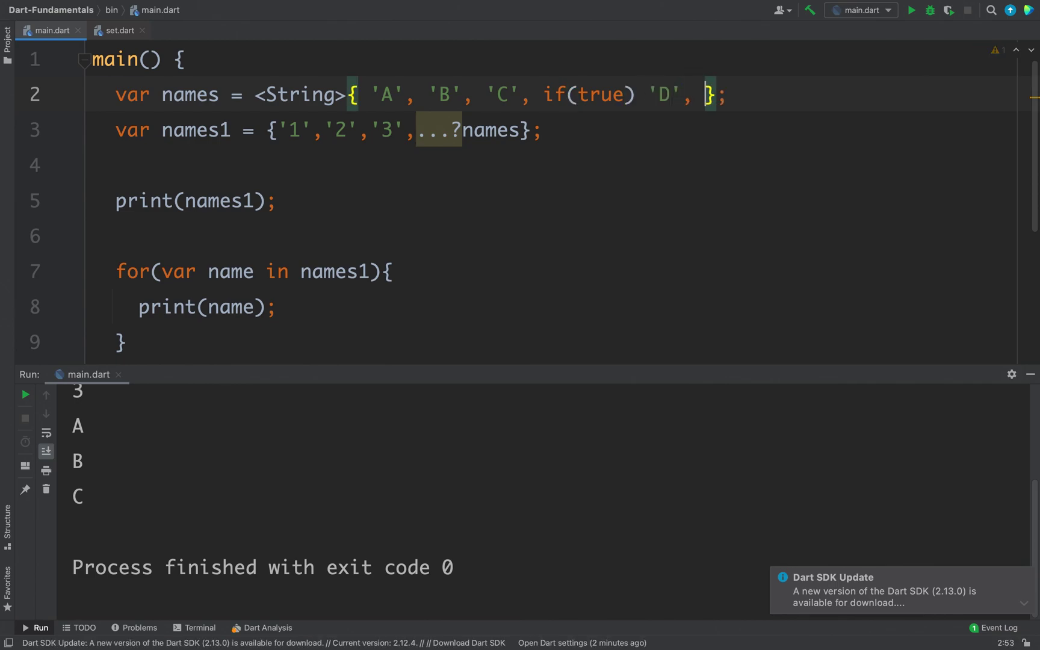
pyautogui.write('for(')
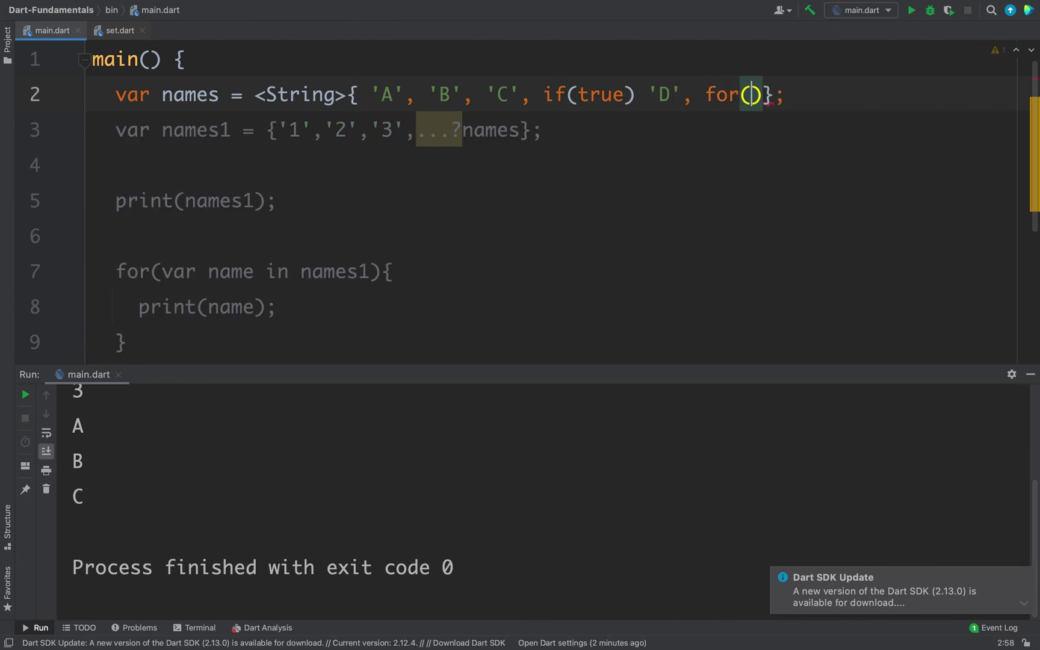
pyautogui.write('var i =')
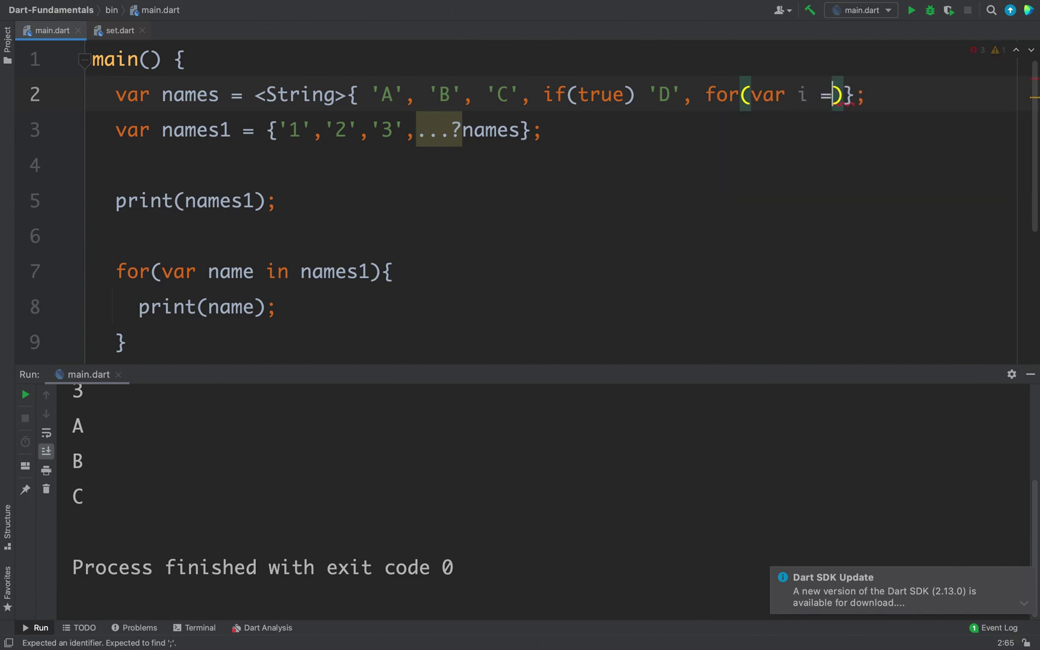
pyautogui.write('0; i<5; i++')
pyautogui.press('Right')
pyautogui.write("'")
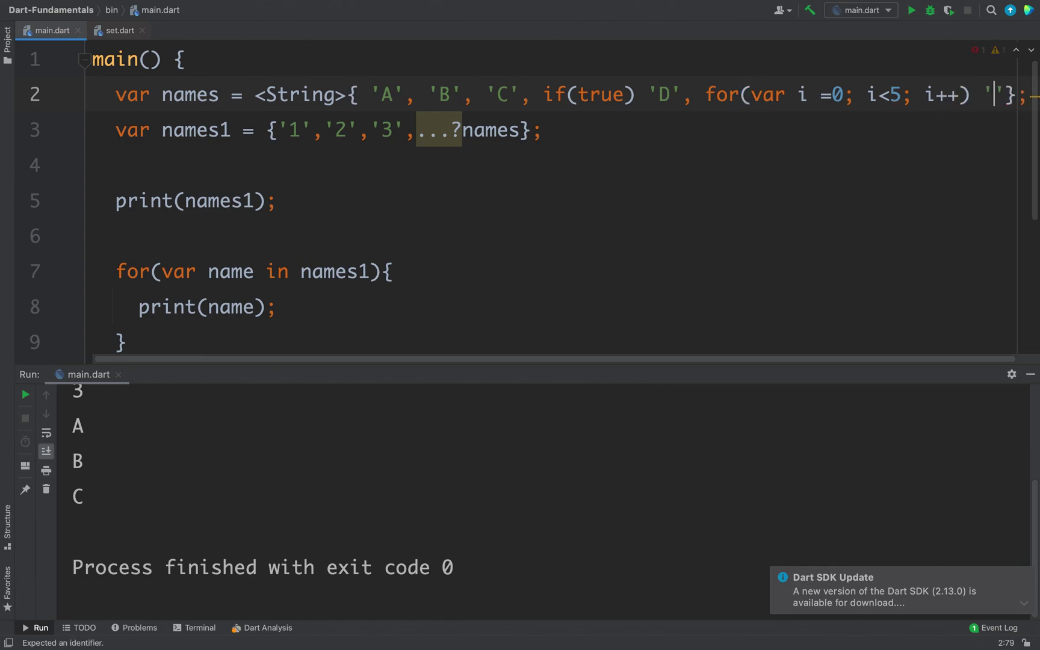
pyautogui.write('D $i')
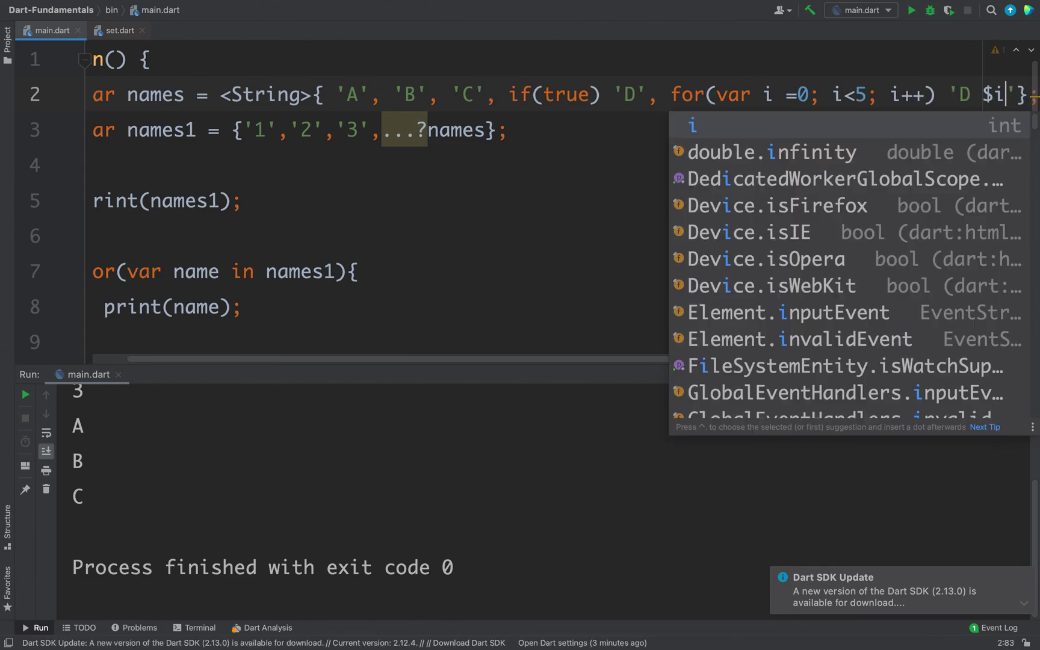
pyautogui.click(650, 96)
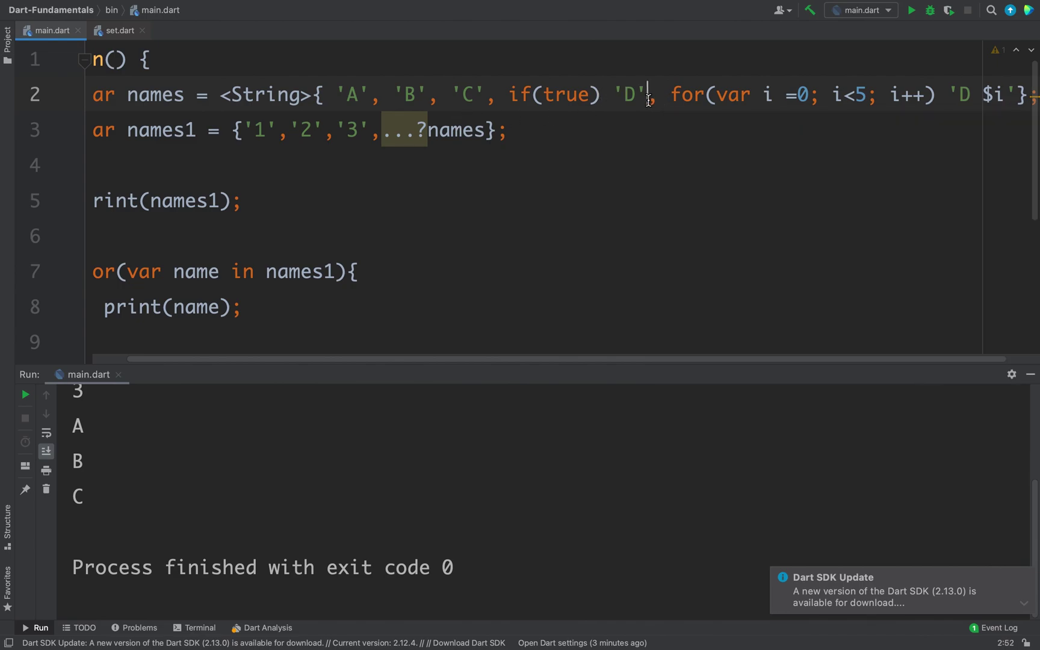
pyautogui.press('Return')
# - Move the set's closing brace onto its own line and reformat the whole file
pyautogui.click(508, 130)
pyautogui.press('Return')
pyautogui.hotkey('ctrl', 'a')
pyautogui.hotkey('ctrl', 'alt', 'l')
# - Highlight the collection-if and collection-for elements on lines 6 and 7
pyautogui.press('Escape')
pyautogui.scroll(1, 439, 179)
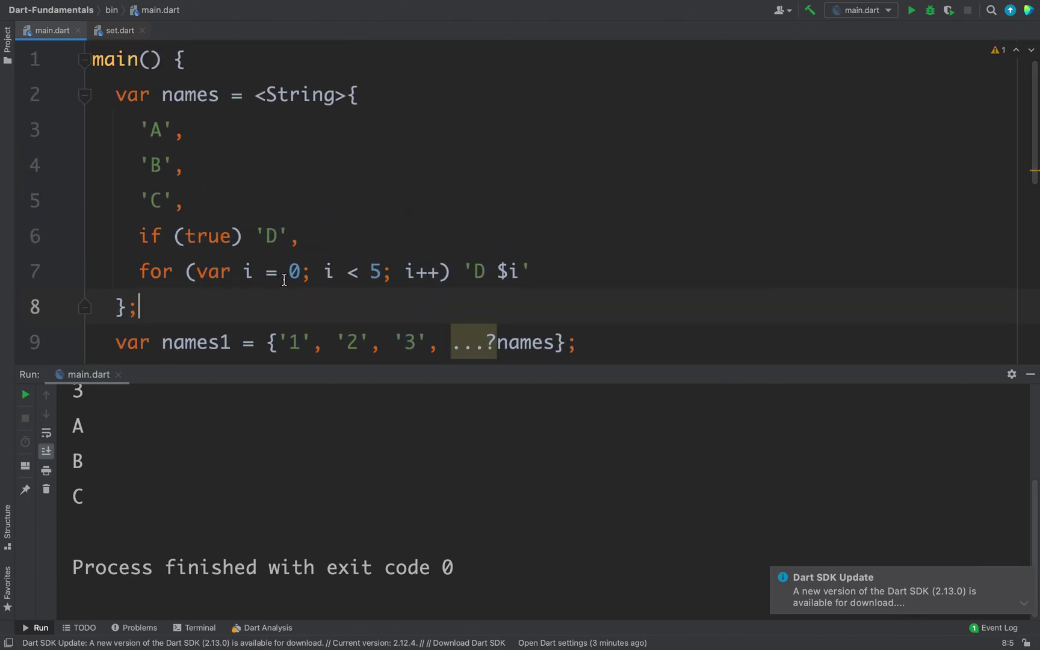
pyautogui.moveTo(139, 236); pyautogui.dragTo(289, 234)
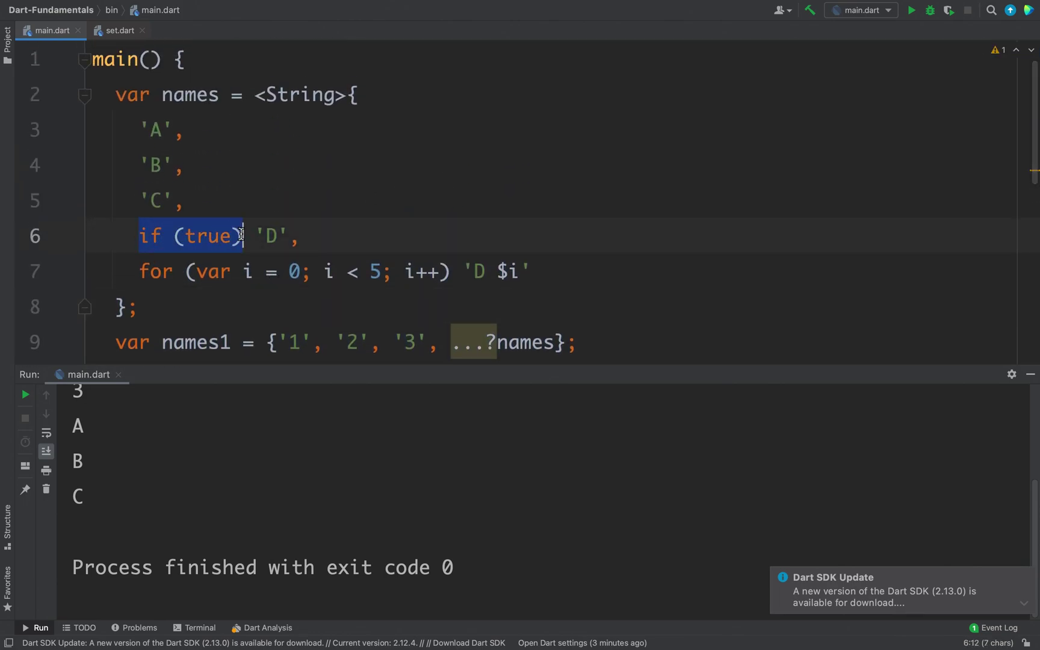
pyautogui.moveTo(140, 271); pyautogui.dragTo(528, 274)
pyautogui.scroll(-2, 593, 276)
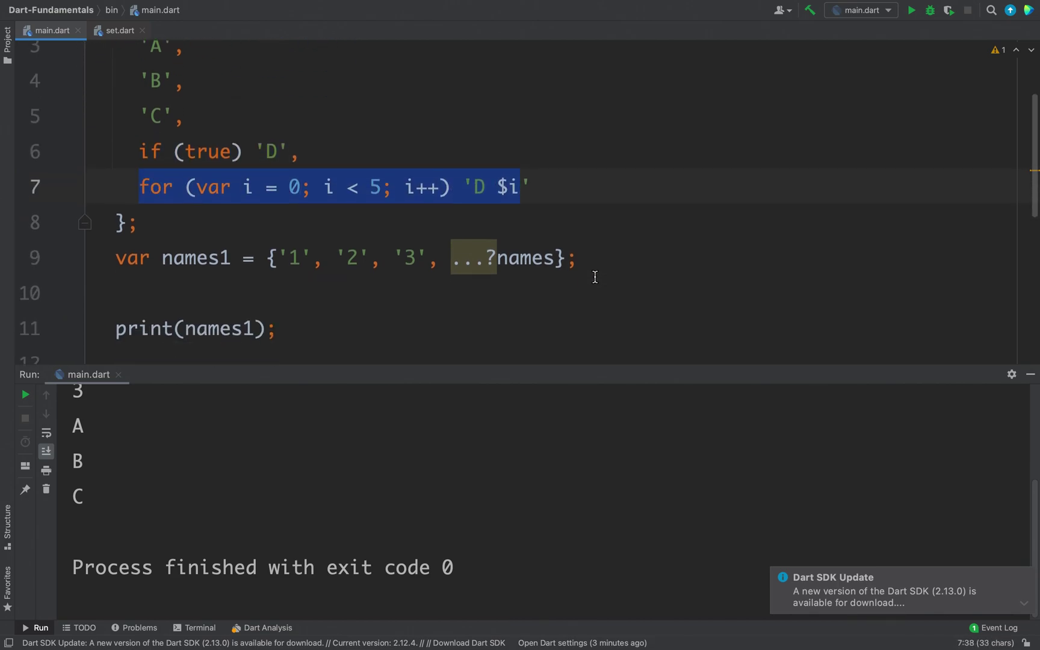
pyautogui.scroll(-2, 593, 277)
pyautogui.scroll(-2, 593, 276)
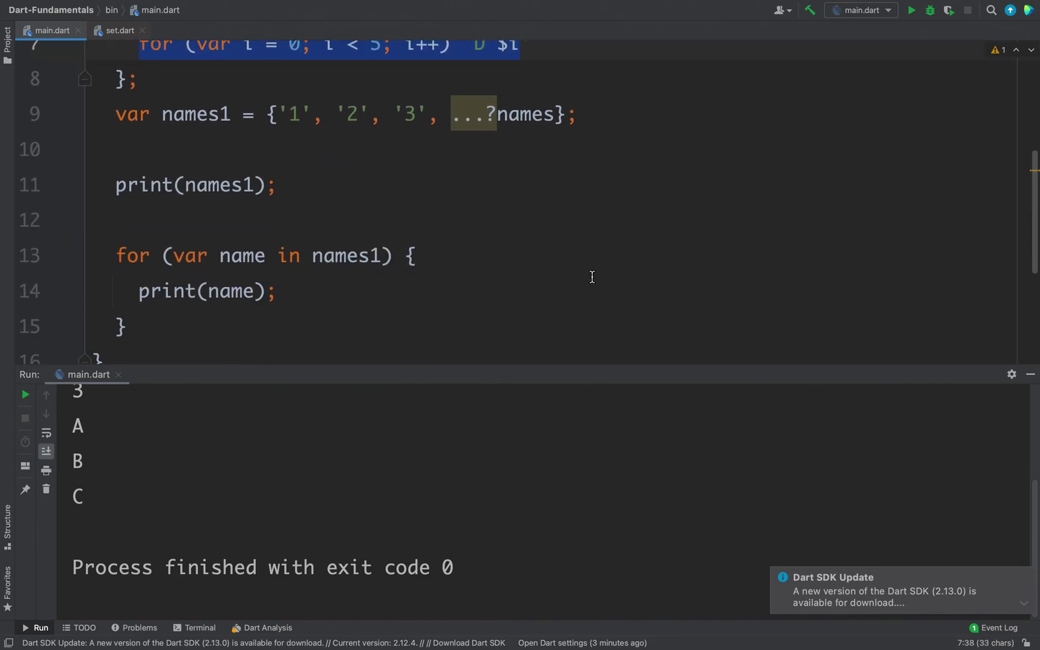
# - Change print(names1) to print(names) and run, showing {A, B, C, D, D 0…D 4}
pyautogui.click(254, 187)
pyautogui.press('BackSpace')
pyautogui.scroll(1, 569, 203)
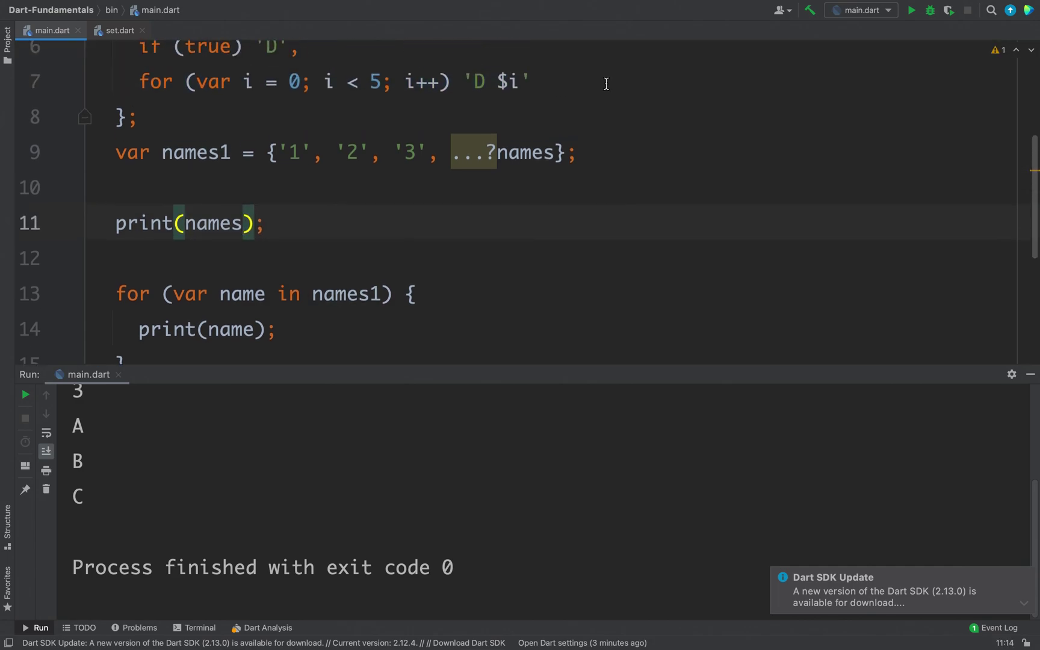
pyautogui.click(910, 11)
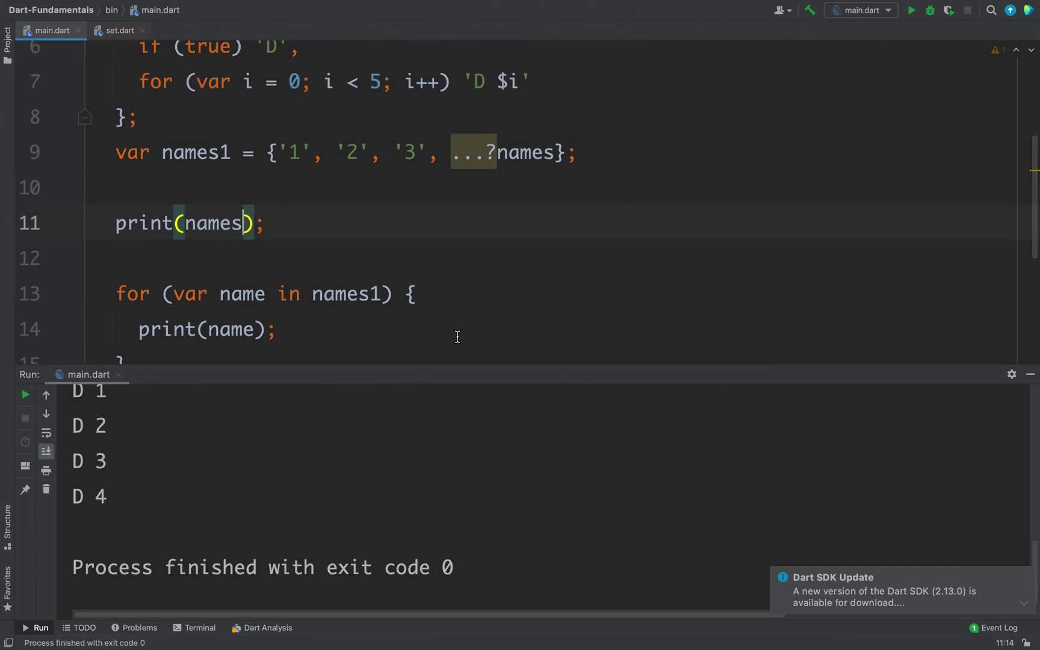
pyautogui.scroll(3, 339, 426)
pyautogui.scroll(3, 339, 426)
pyautogui.scroll(-2, 365, 429)
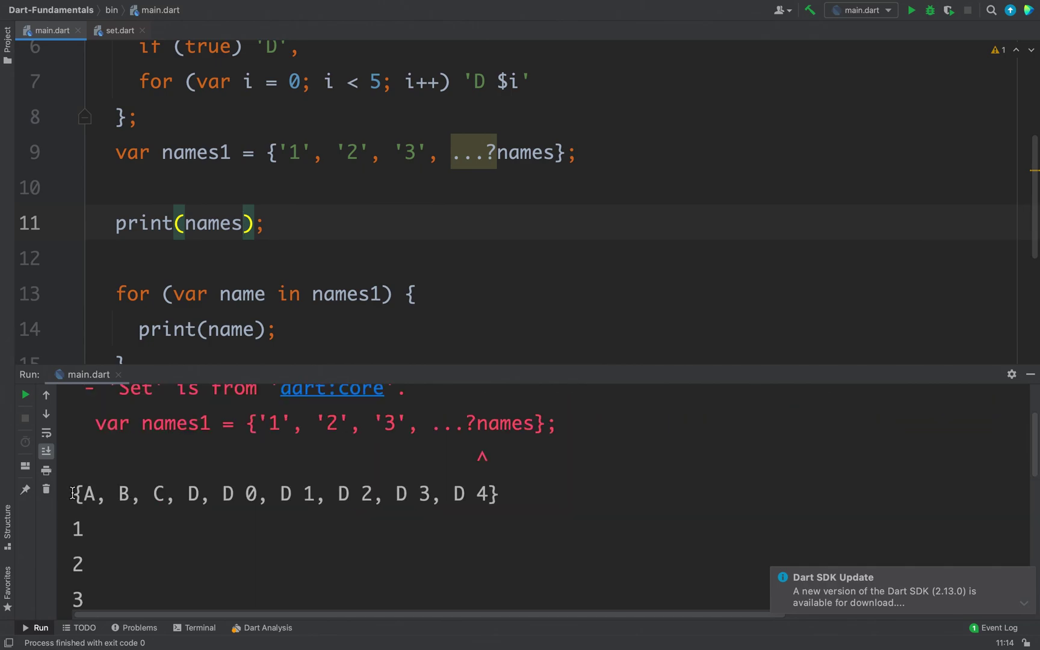
pyautogui.moveTo(73, 494); pyautogui.dragTo(507, 496)
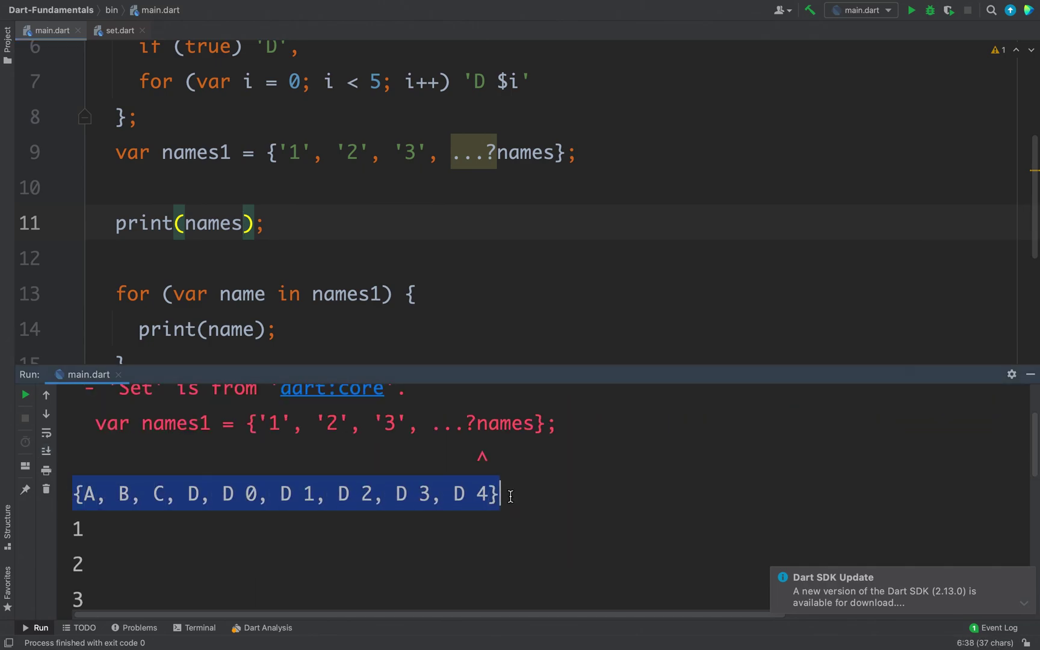
pyautogui.scroll(4, 396, 499)
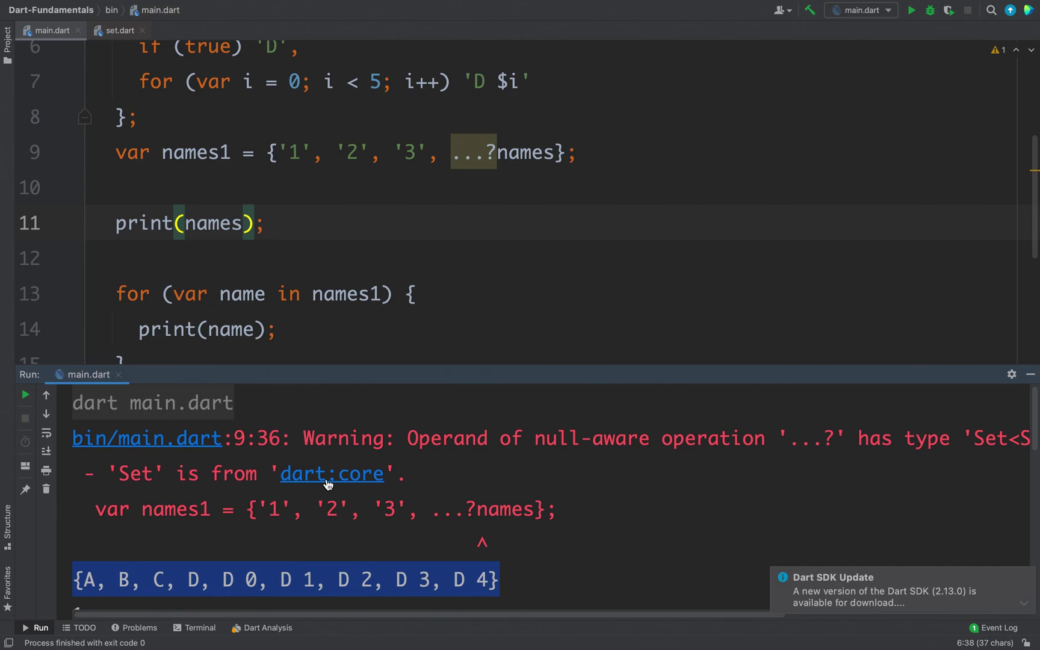
pyautogui.scroll(3, 497, 154)
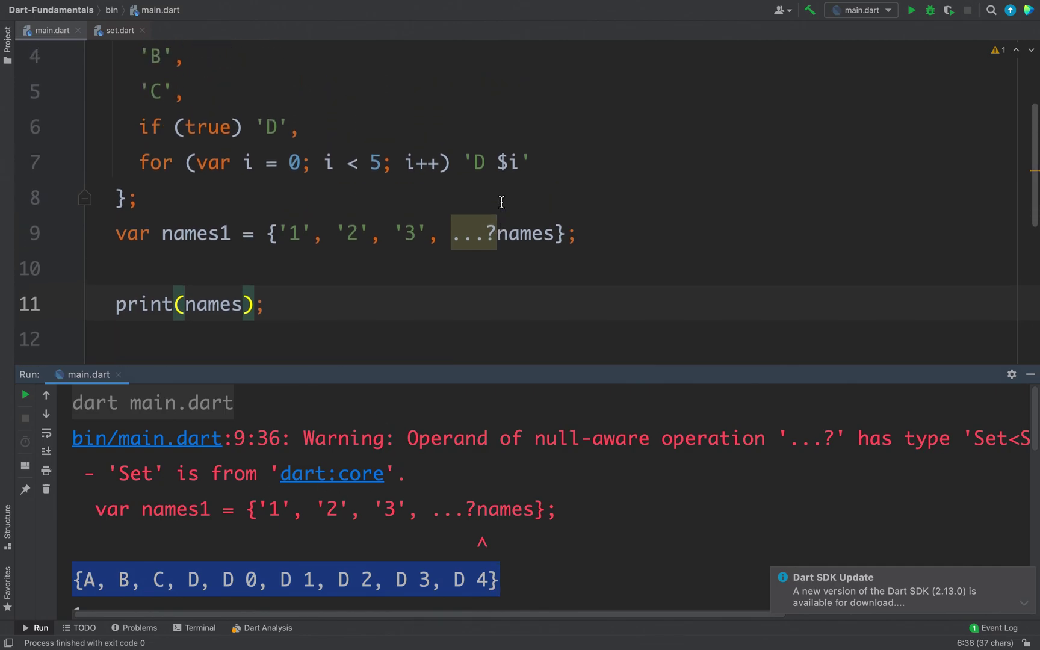
# - Change ...?names to a plain ...names spread and rerun without the warning
pyautogui.click(493, 236)
pyautogui.press('BackSpace')
pyautogui.click(911, 9)
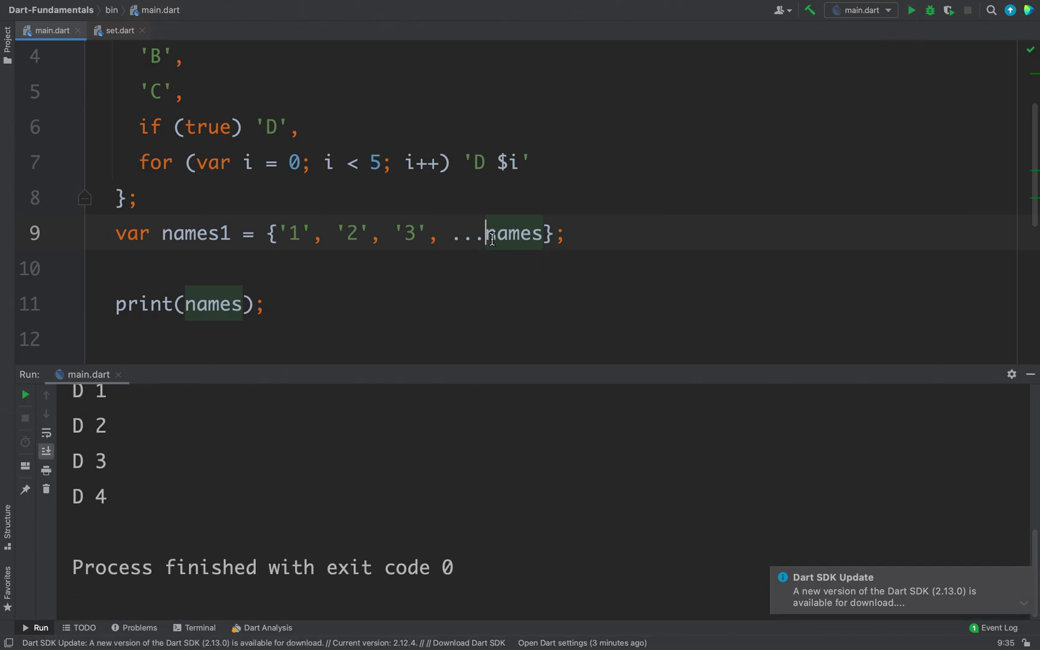
pyautogui.scroll(5, 340, 395)
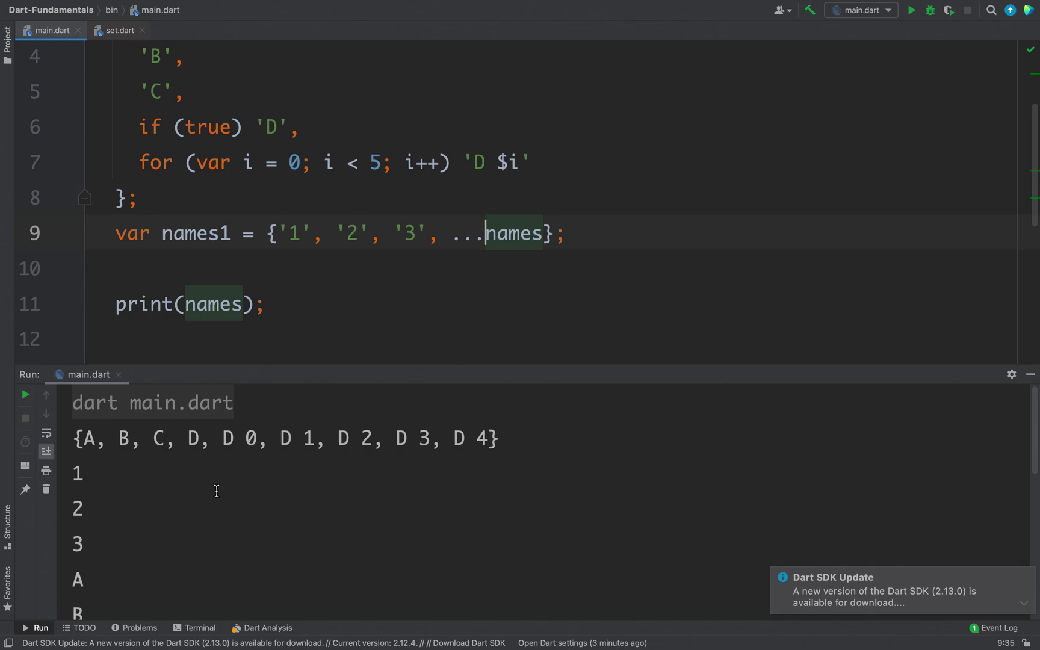
# - Select the printed set in the console, hide the Run window, and return to print(names)
pyautogui.click(73, 443)
pyautogui.moveTo(501, 438); pyautogui.dragTo(57, 443)
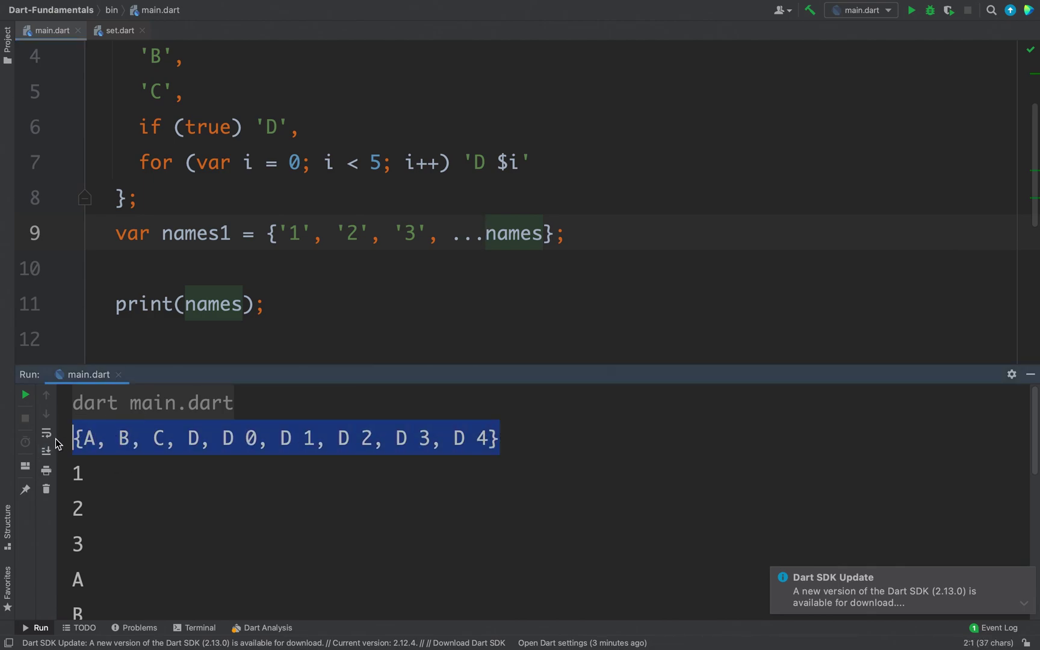
pyautogui.click(1030, 374)
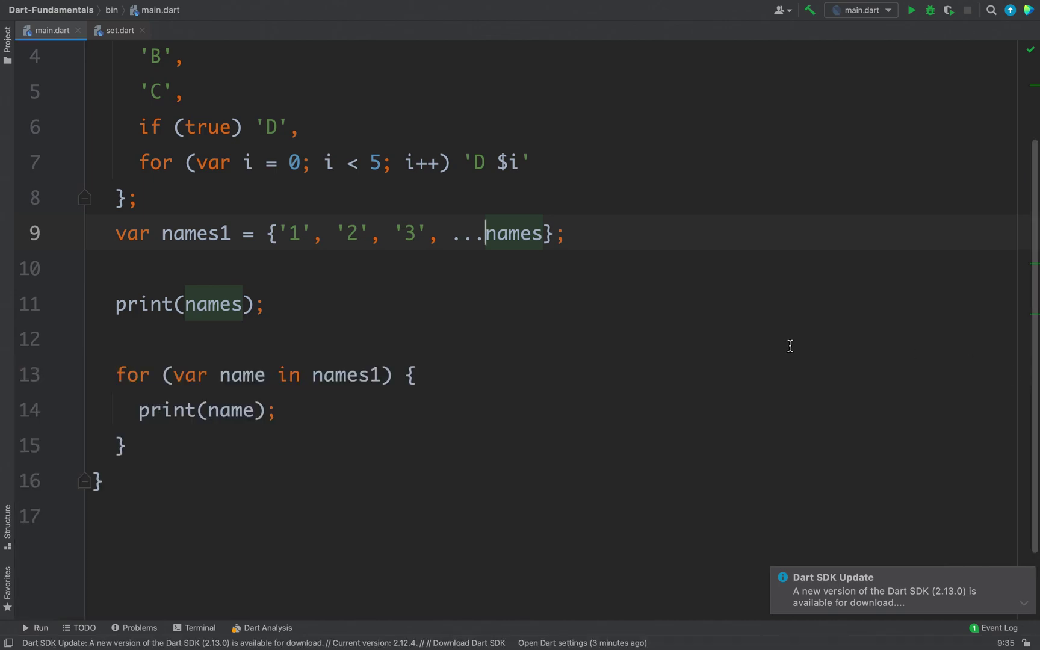
pyautogui.scroll(3, 731, 350)
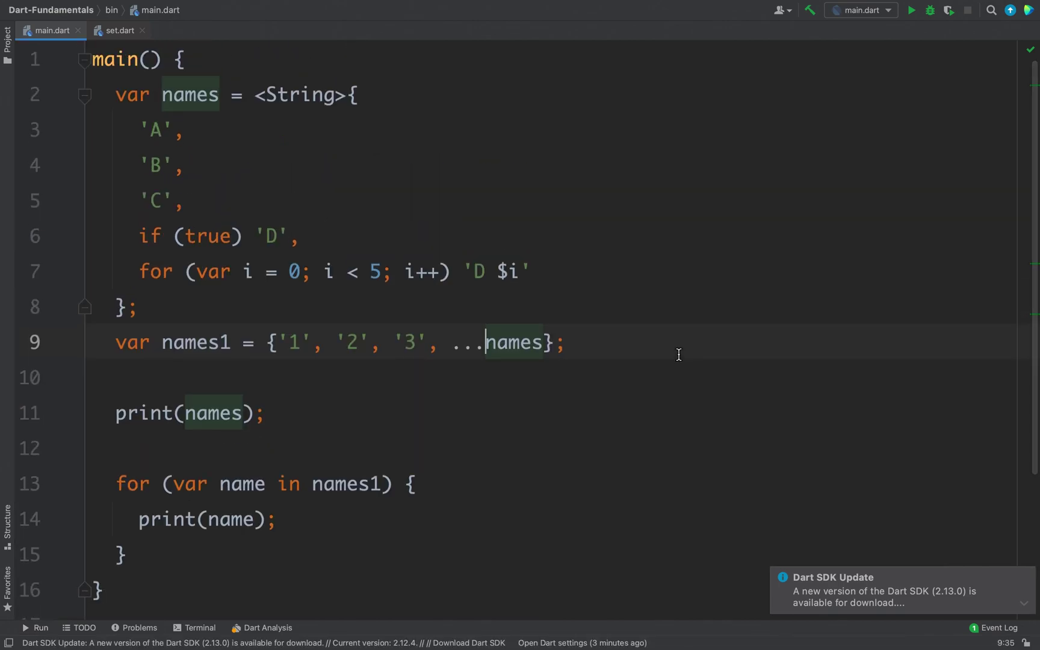
pyautogui.scroll(-2, 527, 343)
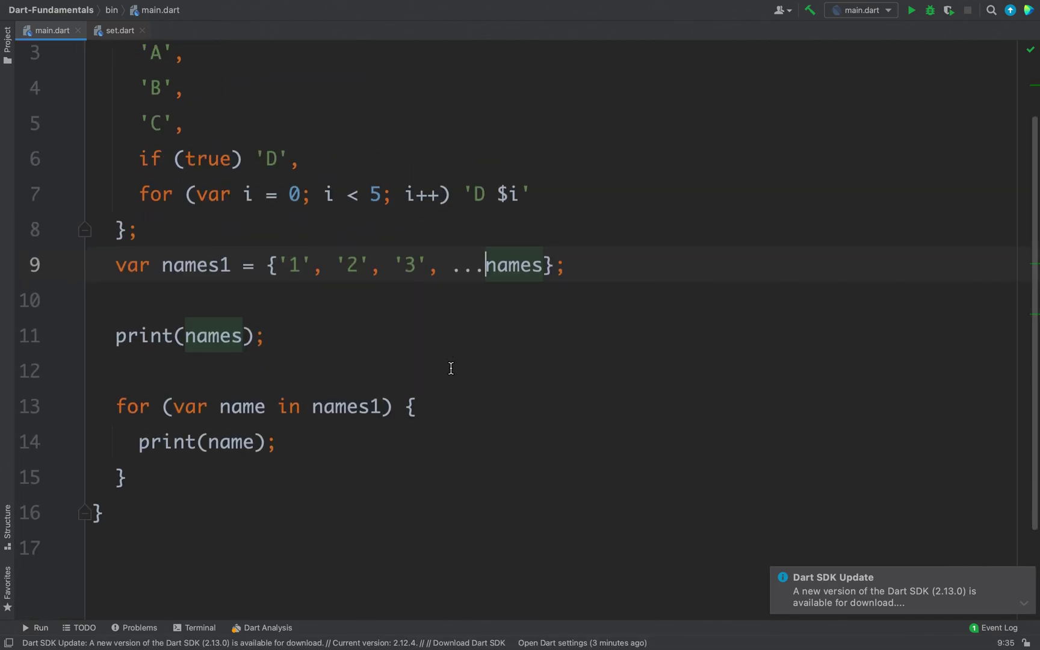
pyautogui.click(370, 316)
# - Open a blank line above print(names) and complete names.add(value) from autocomplete
pyautogui.click(368, 294)
pyautogui.press('Return')
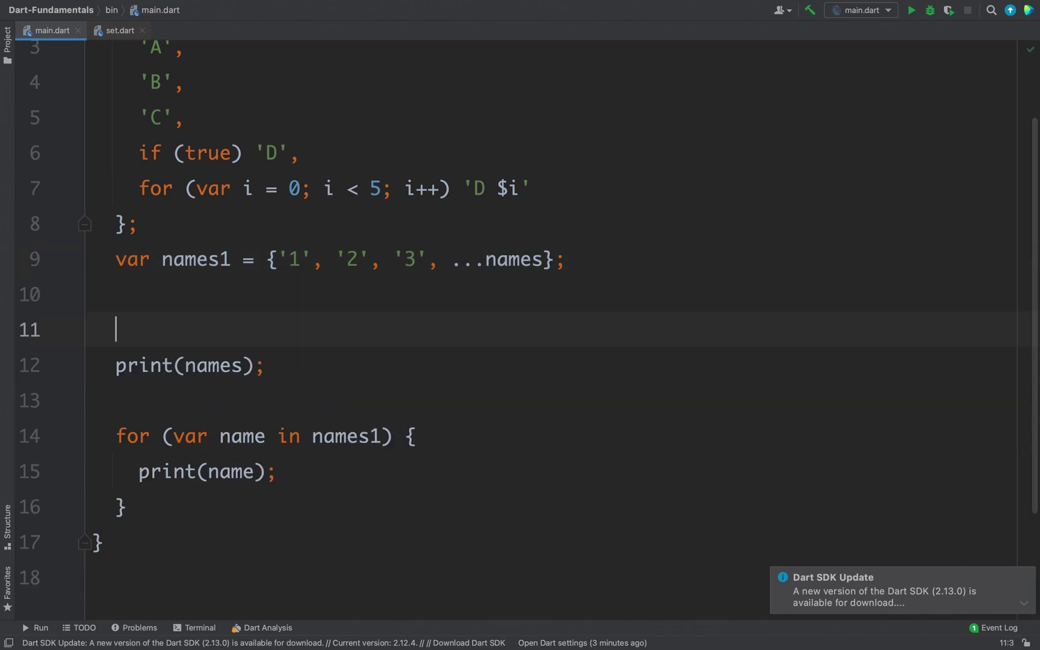
pyautogui.scroll(3, 368, 313)
pyautogui.write('names.')
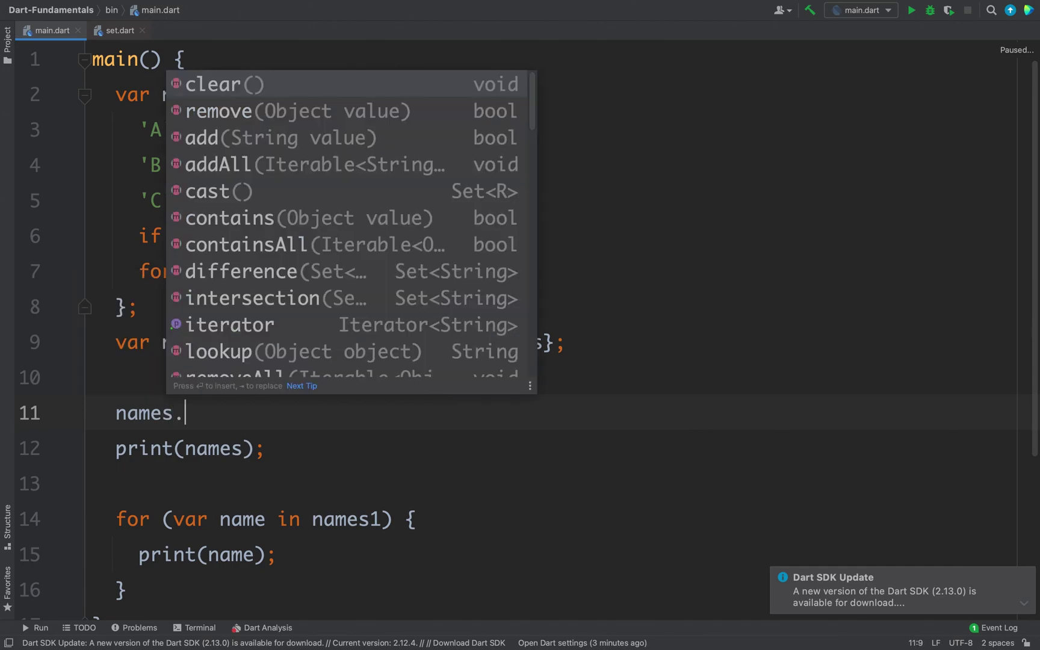
pyautogui.write('ad')
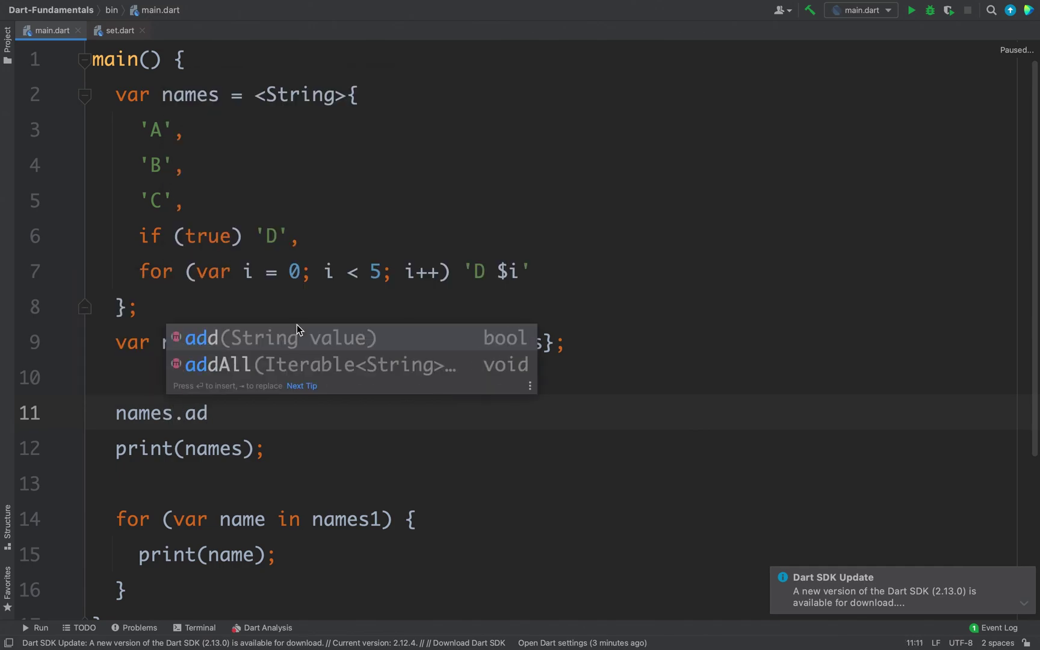
pyautogui.press('Return')
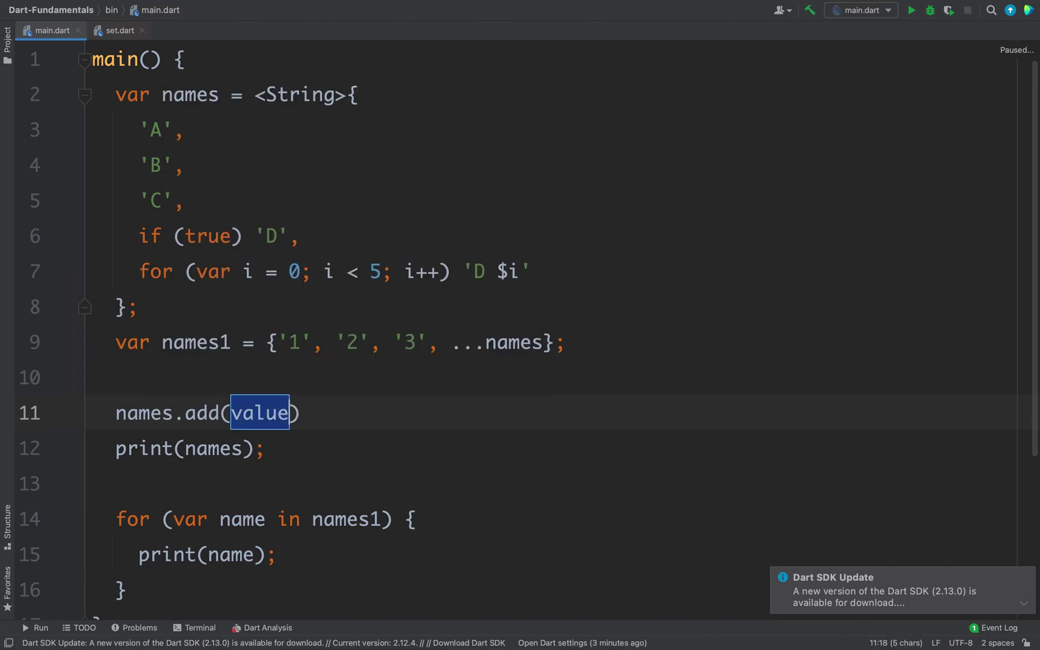
pyautogui.keyDown('ctrl'); pyautogui.click(201, 413); pyautogui.keyUp('ctrl')
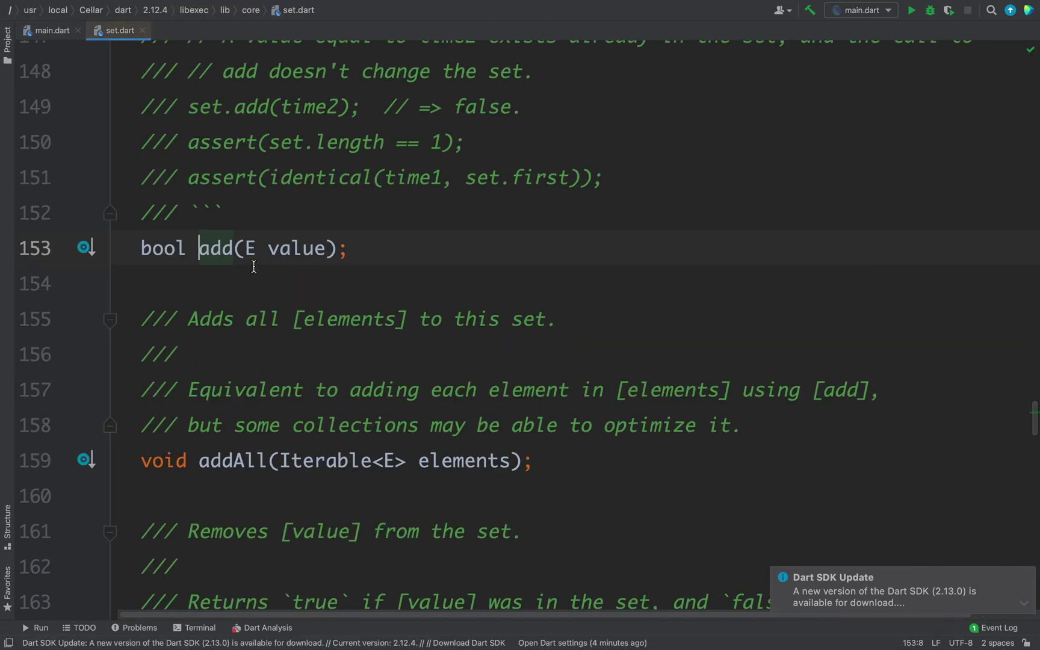
pyautogui.doubleClick(167, 250)
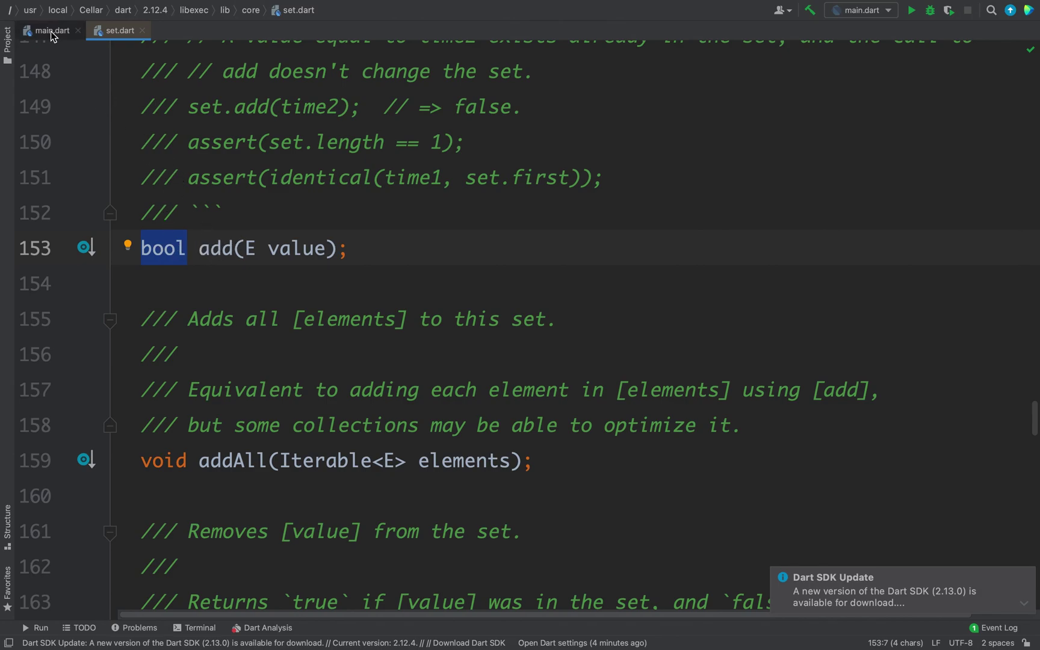
# - Back in main.dart, turn value into 'value' and end line 11 with a semicolon
pyautogui.hotkey('ctrl', 'Tab')
pyautogui.scroll(-1, 232, 189)
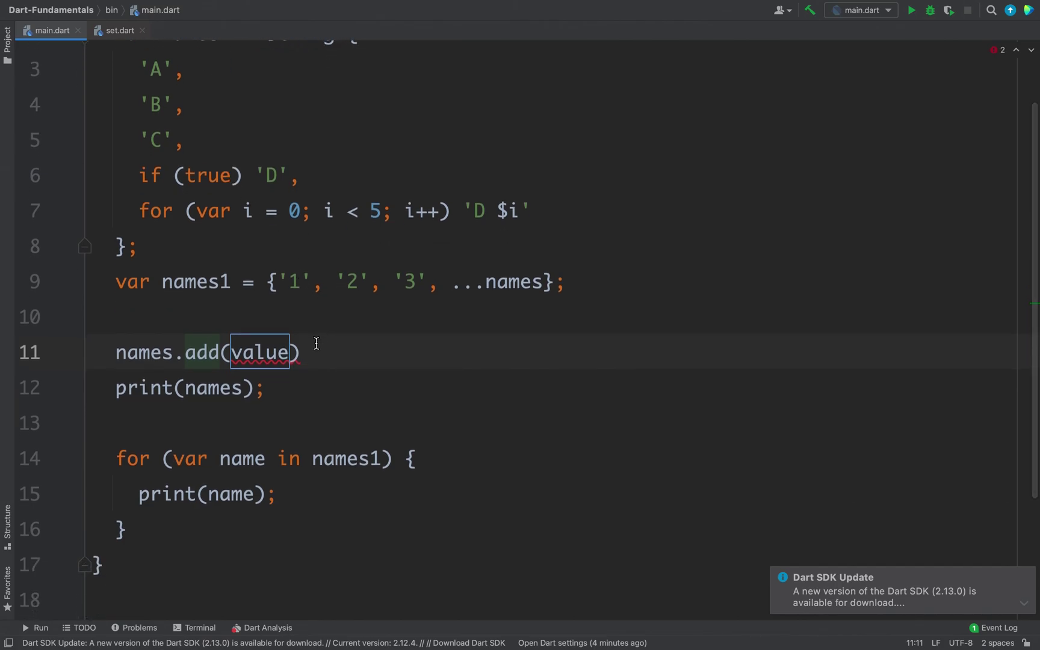
pyautogui.doubleClick(271, 351)
pyautogui.press("'")
pyautogui.press('End')
pyautogui.press('End')
pyautogui.write(';')
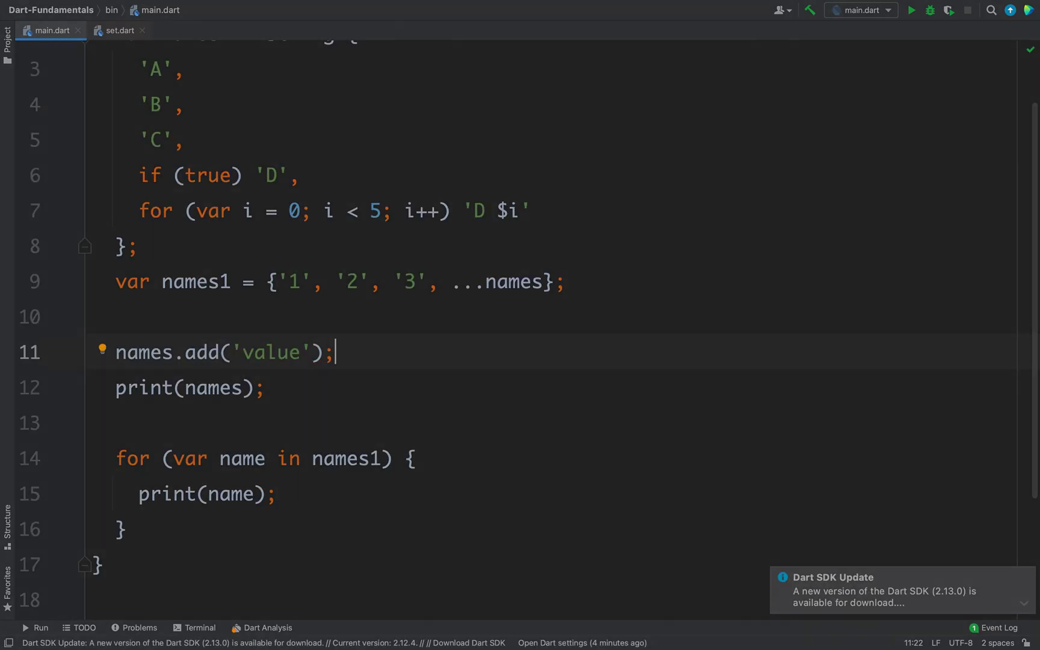